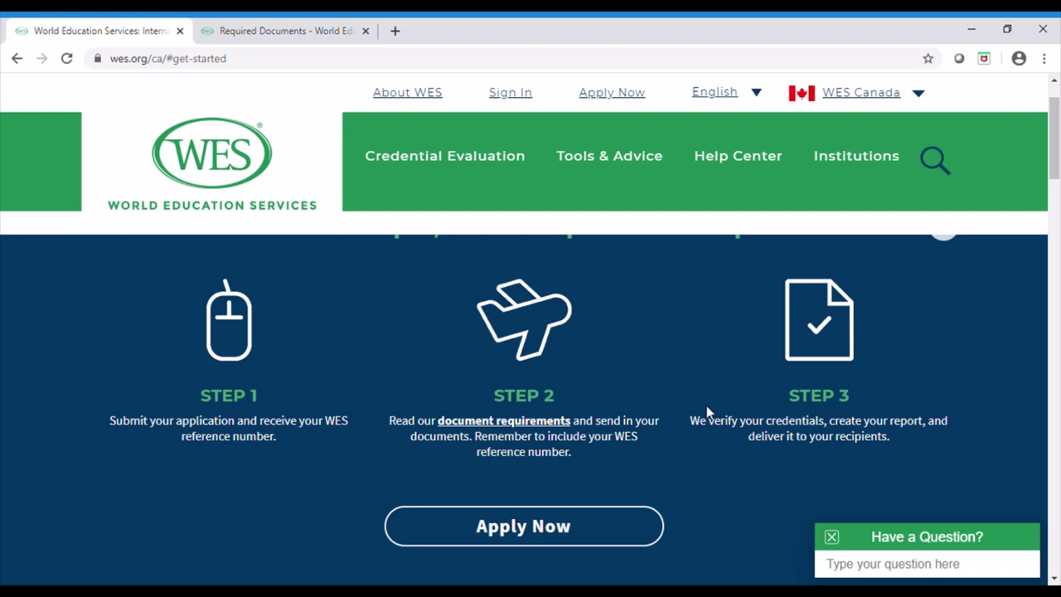
Start a new evaluation for use in Canada and choose the ECA Application for IRCC
left_click_drag(706, 405, 668, 395)
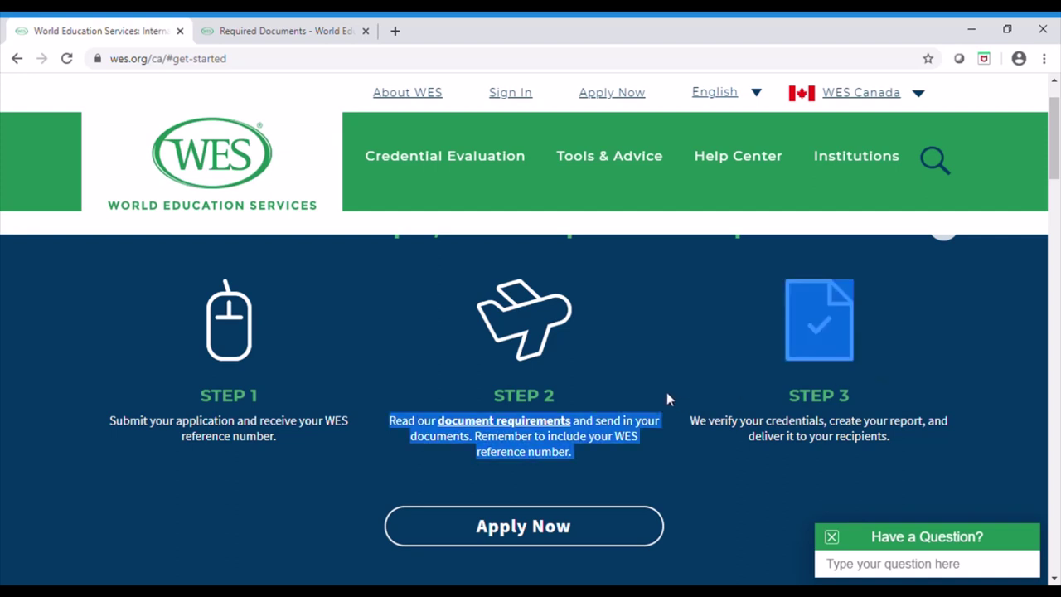
left_click(520, 537)
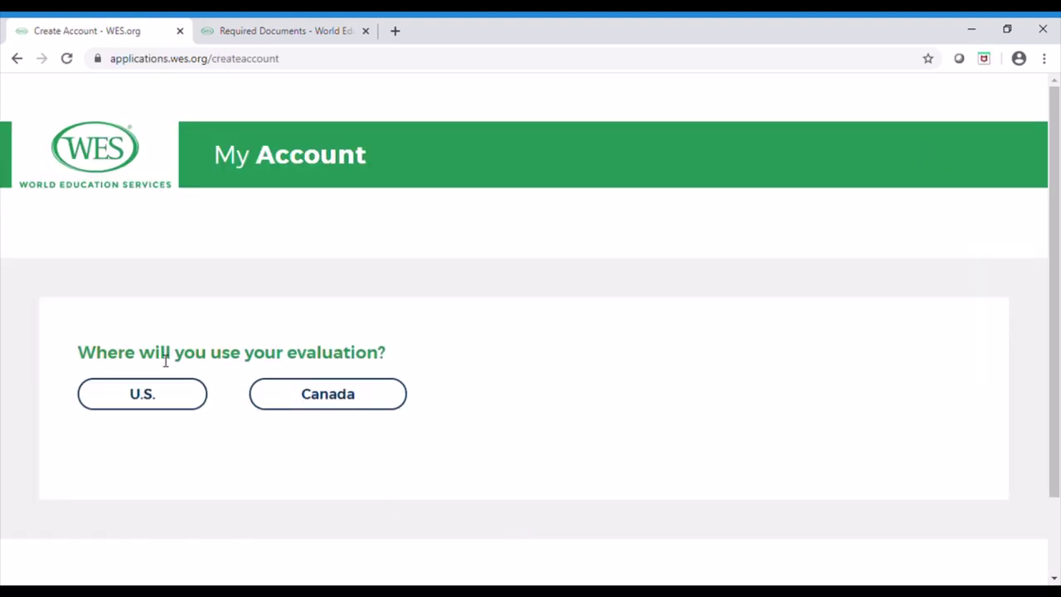
left_click(316, 398)
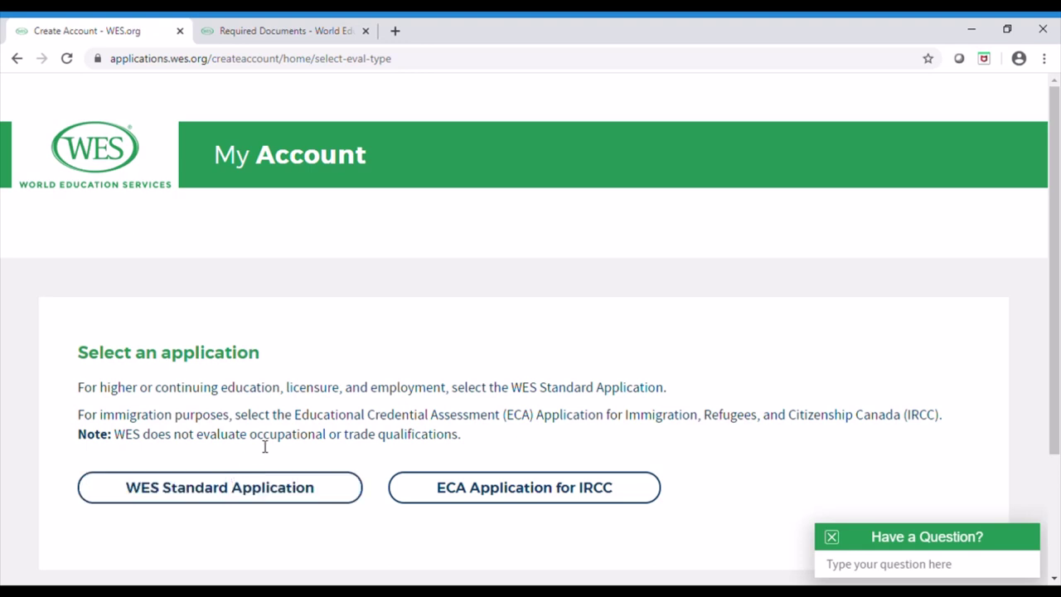
left_click(483, 504)
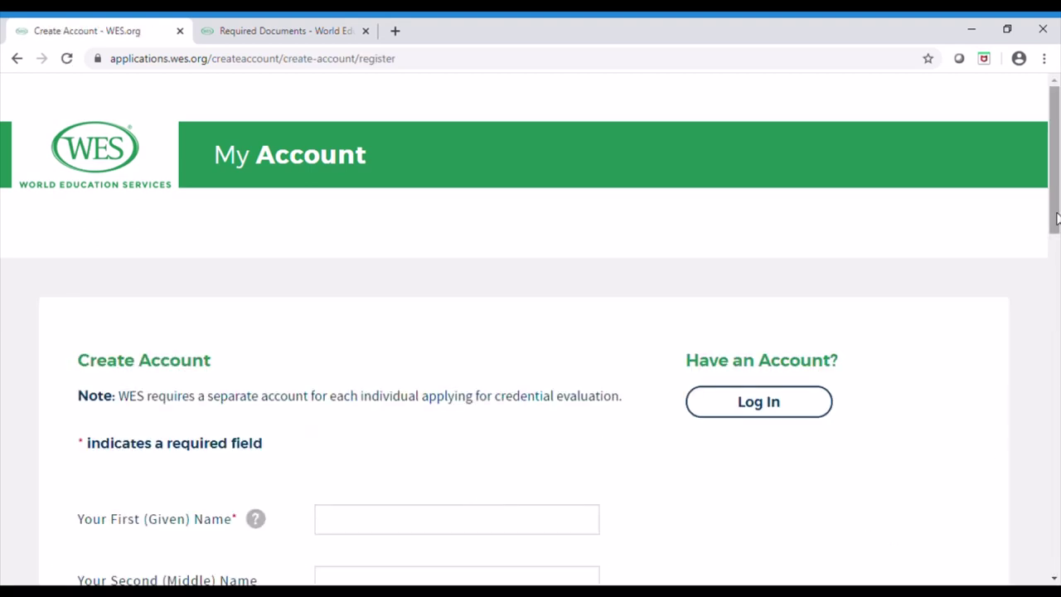
Paste the applicant's e-mail address into both the Email and Re-enter Email fields
scroll(1056, 217, "down", 6)
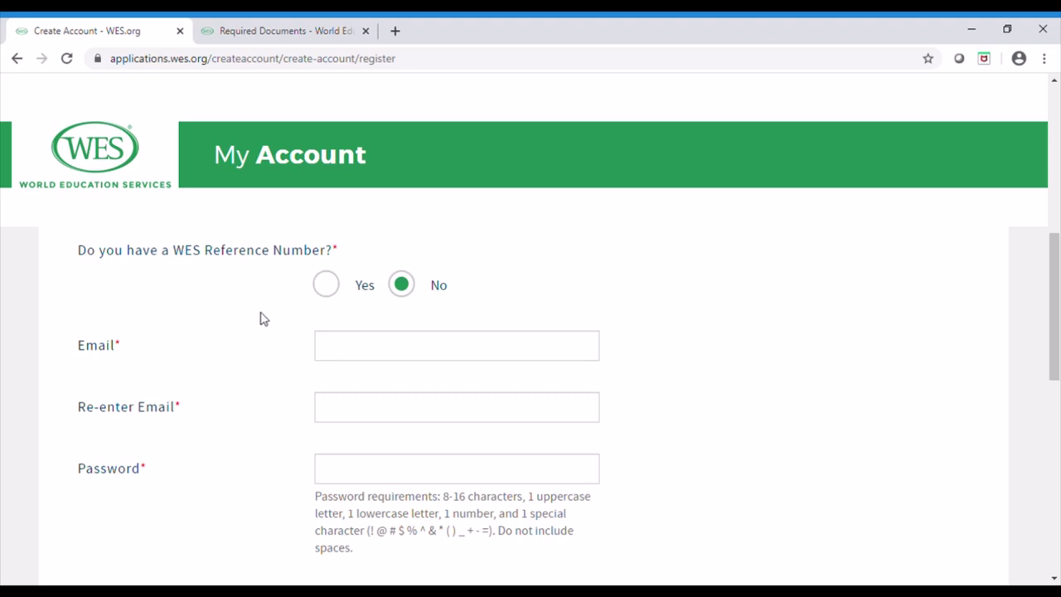
left_click(356, 350)
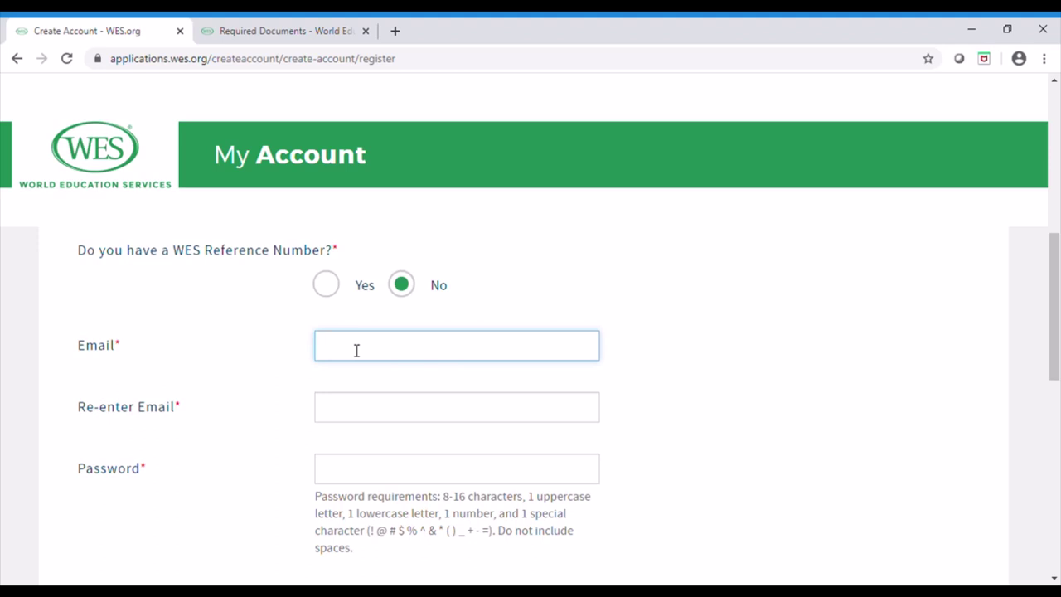
key("ctrl+v")
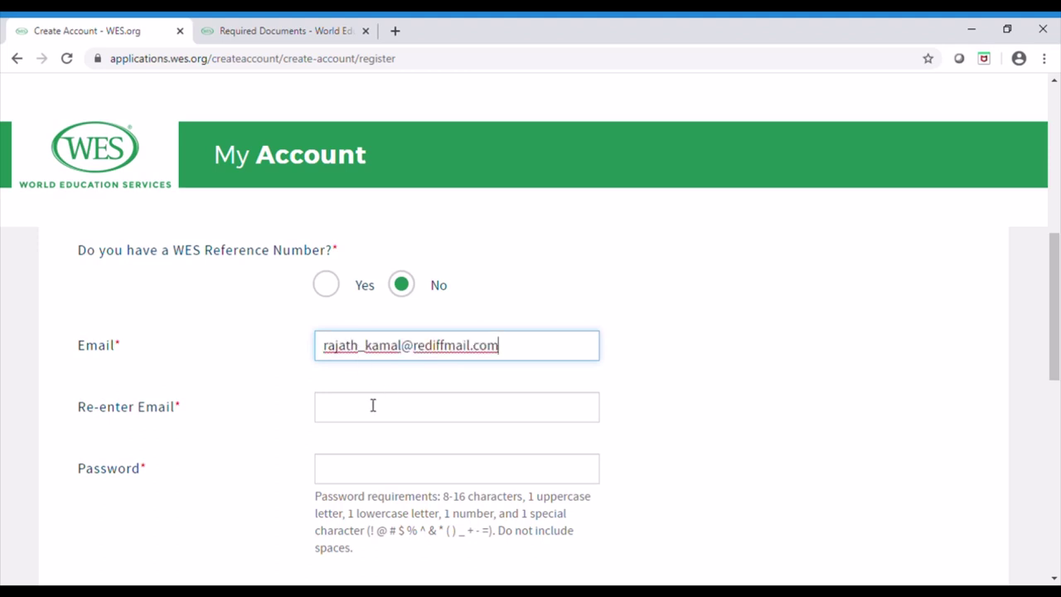
left_click(365, 411)
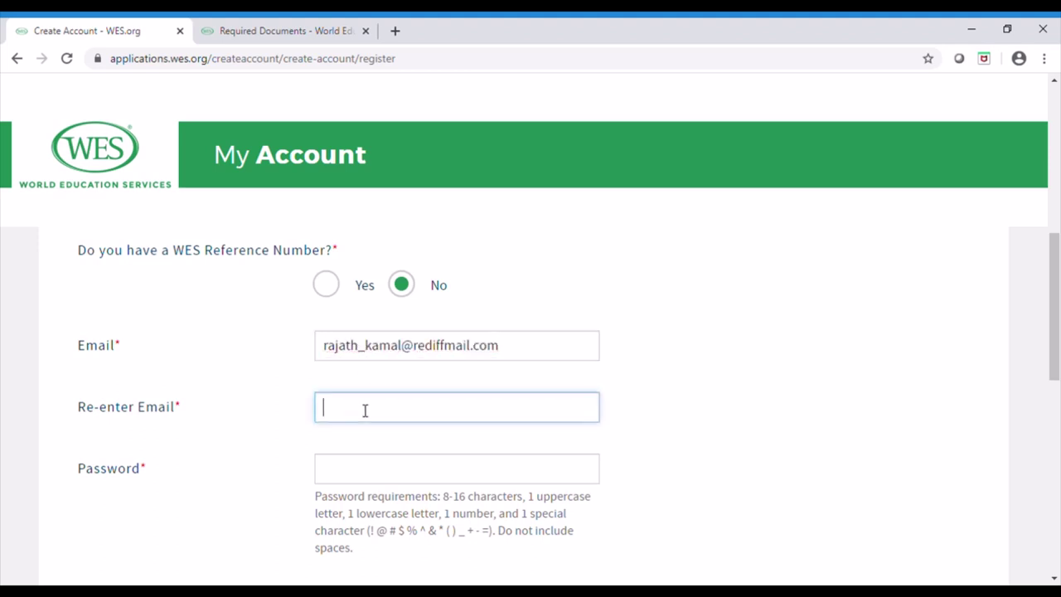
key("ctrl+v")
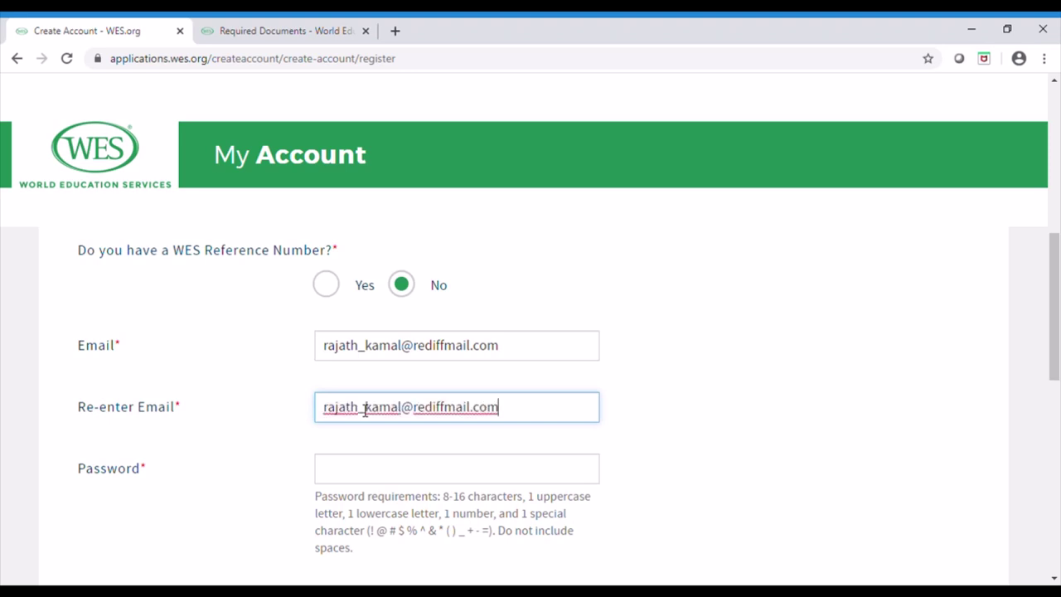
Type the account password into the Password field, correcting mistyped characters
left_click(363, 476)
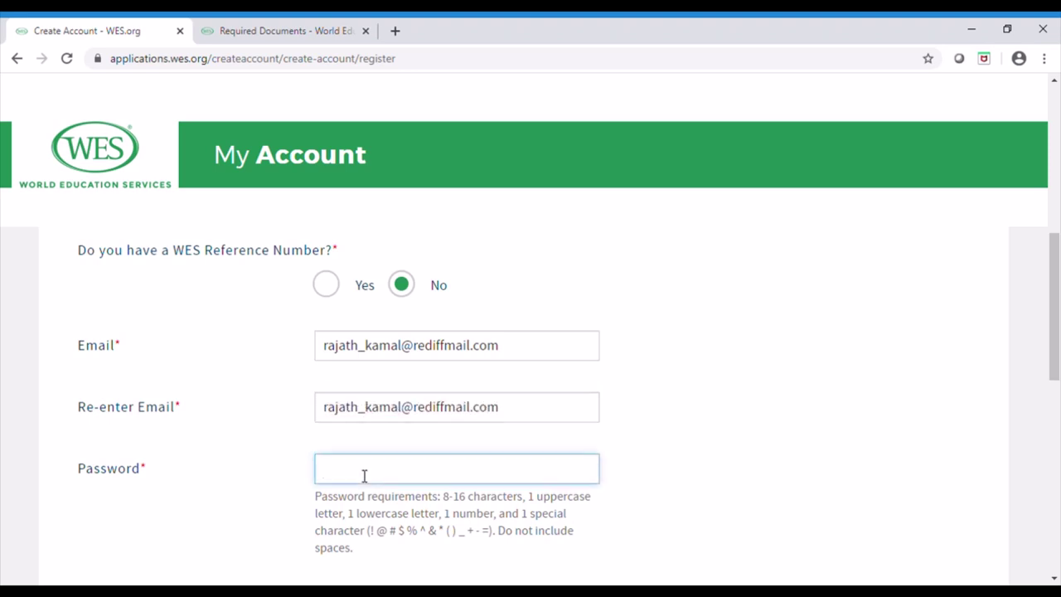
type("********")
key("BackSpace")
key("BackSpace")
key("BackSpace")
key("BackSpace")
key("BackSpace")
type("*********")
key("BackSpace")
key("BackSpace")
key("BackSpace")
key("BackSpace")
key("BackSpace")
key("BackSpace")
key("BackSpace")
key("BackSpace")
key("BackSpace")
type("**********")
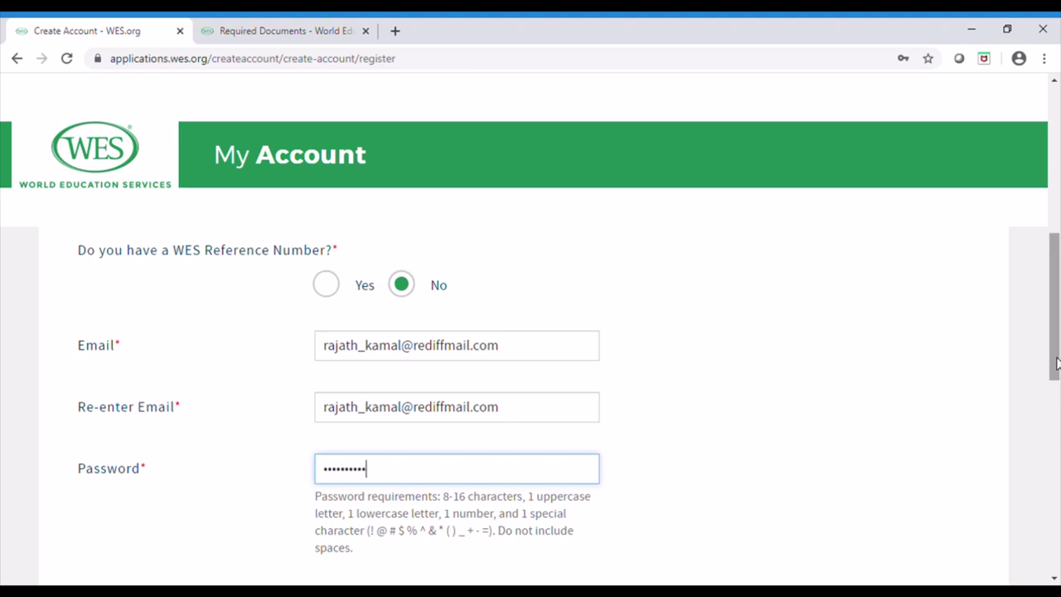
scroll(1060, 419, "down", 2)
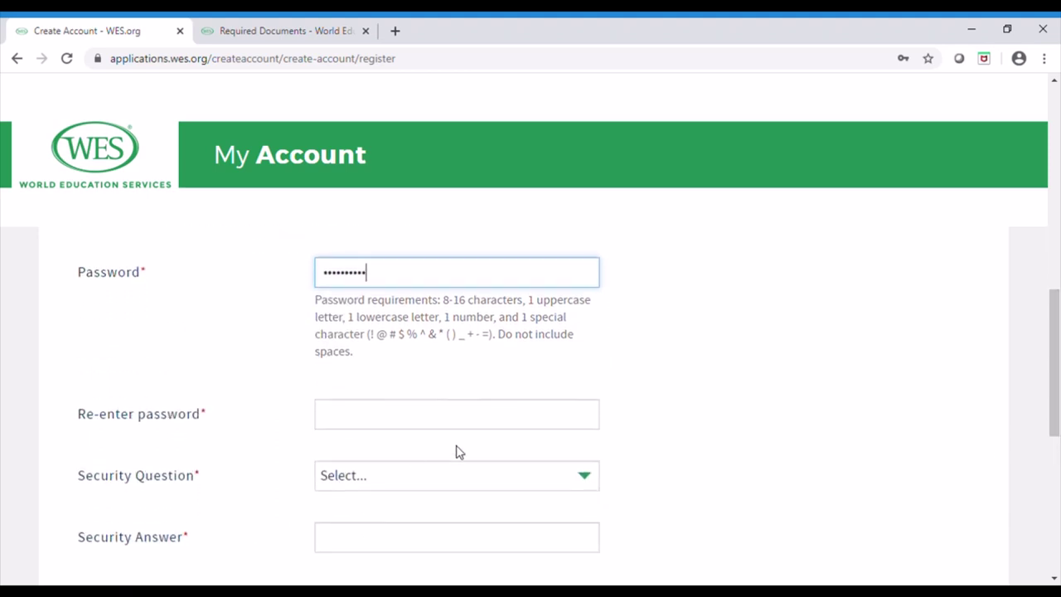
Replace the rejected password with a valid one and re-enter it to confirm
left_click(380, 425)
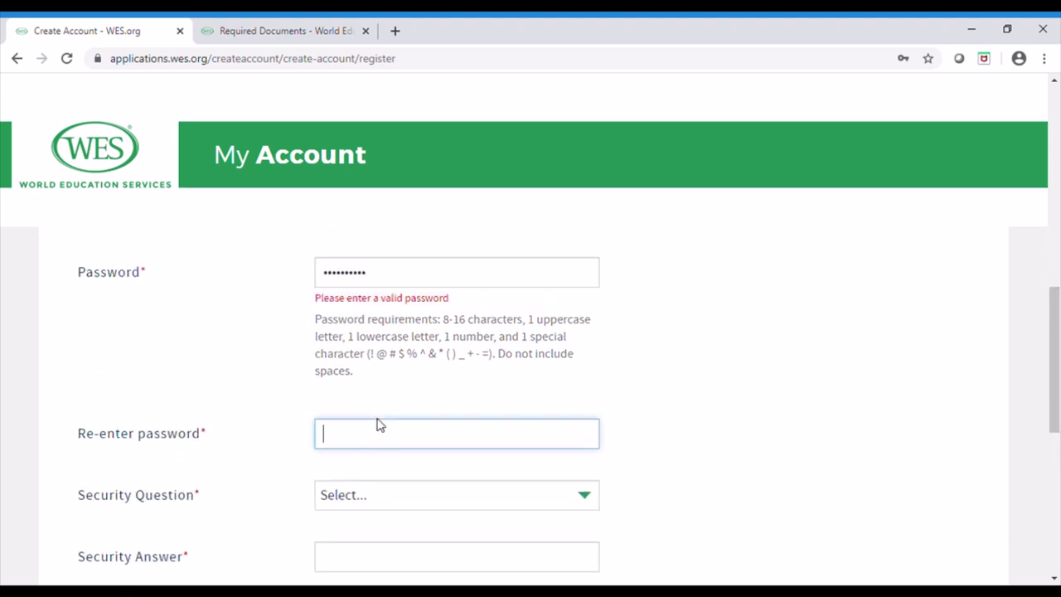
left_click(385, 278)
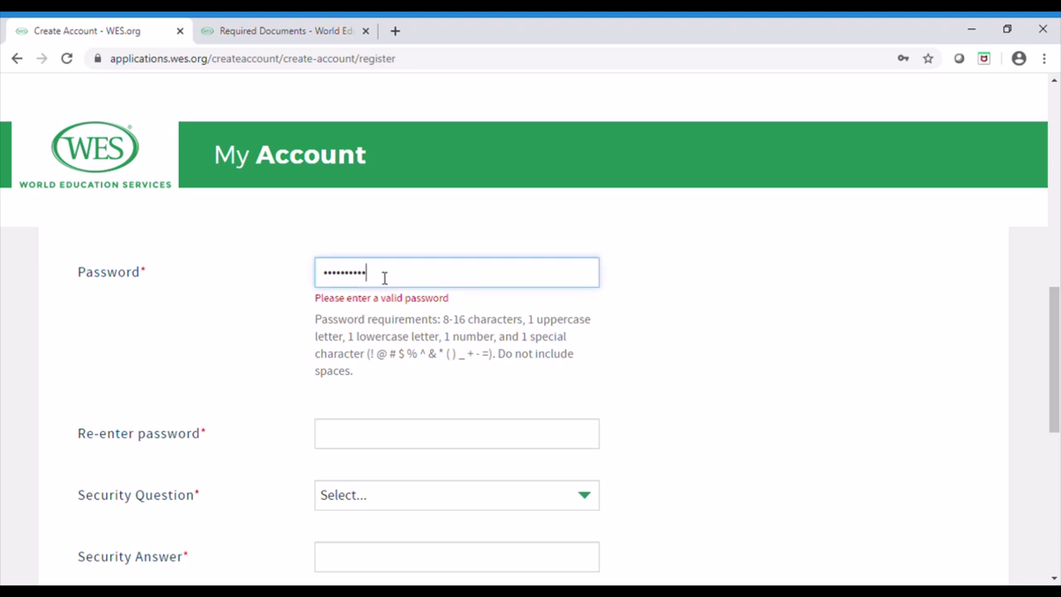
key("BackSpace")
key("BackSpace")
key("BackSpace")
key("BackSpace")
key("BackSpace")
key("BackSpace")
key("BackSpace")
key("BackSpace")
key("BackSpace")
key("BackSpace")
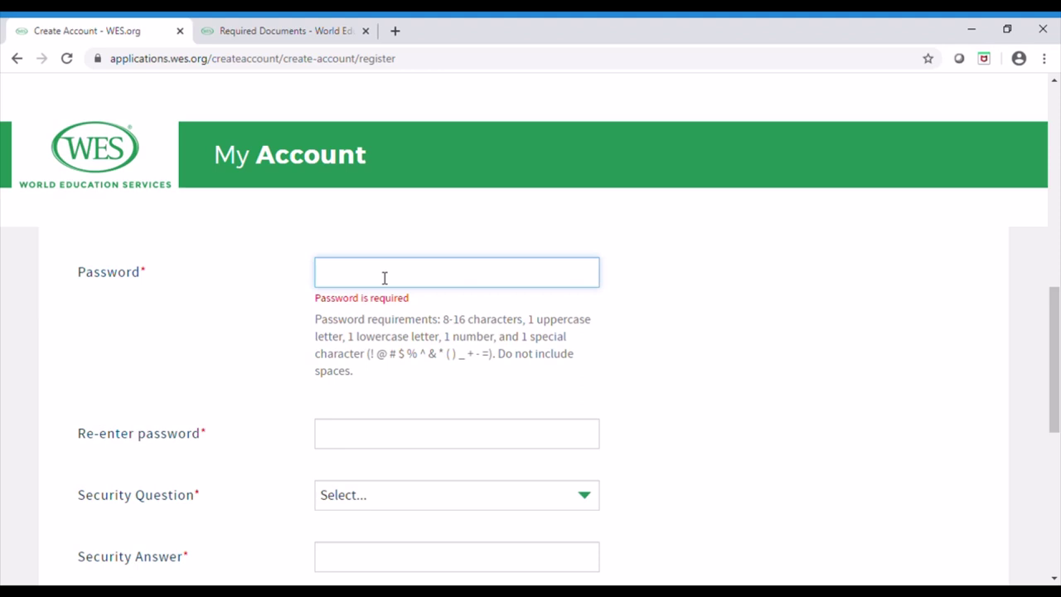
type("P")
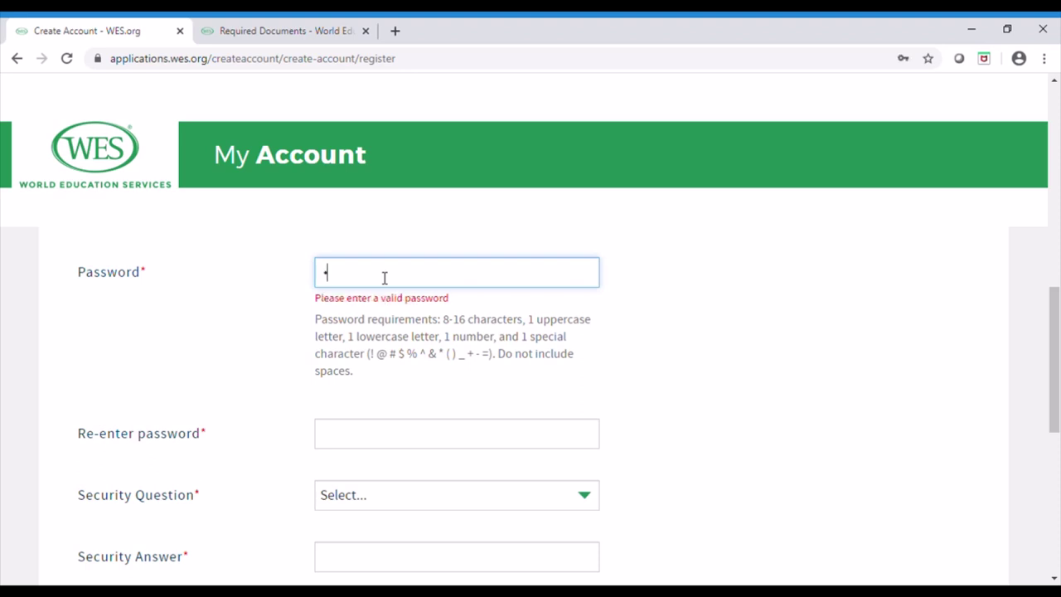
type("*********")
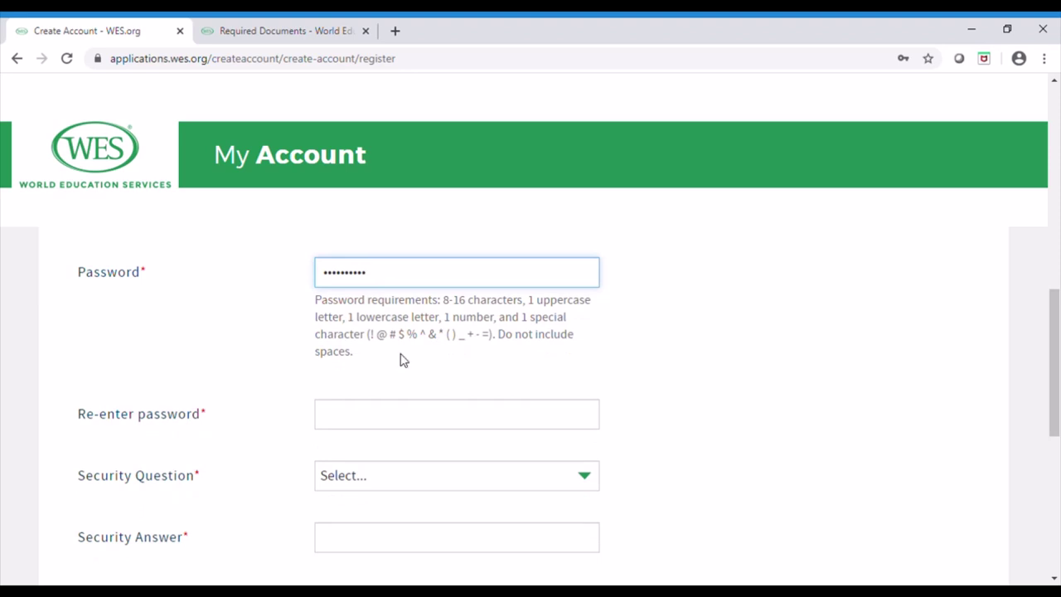
left_click(412, 415)
type("*")
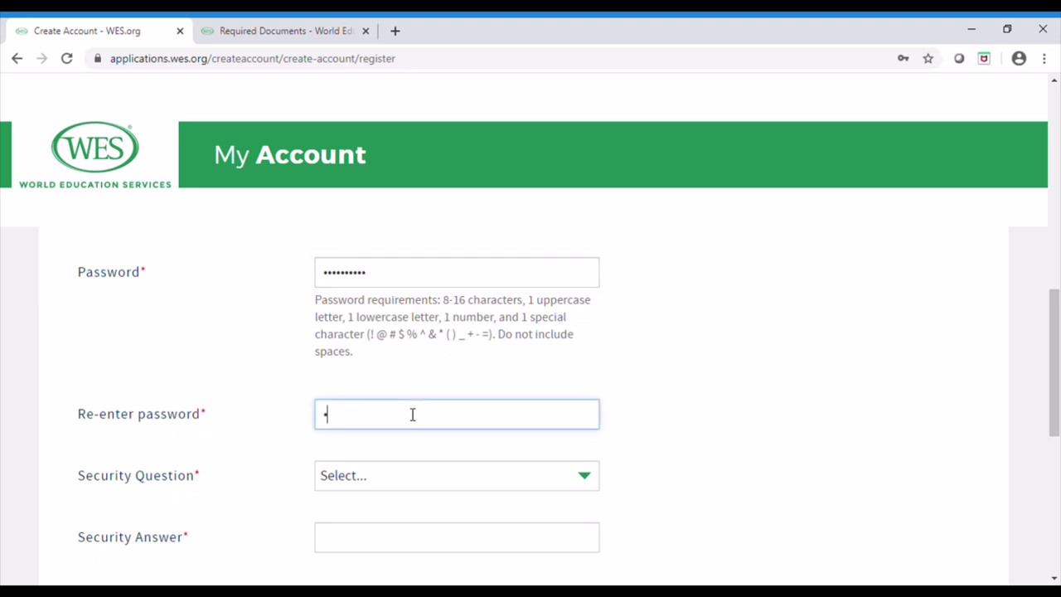
type("*********")
Set the security question to 'Where were you born?' and enter the security answer
left_click(520, 484)
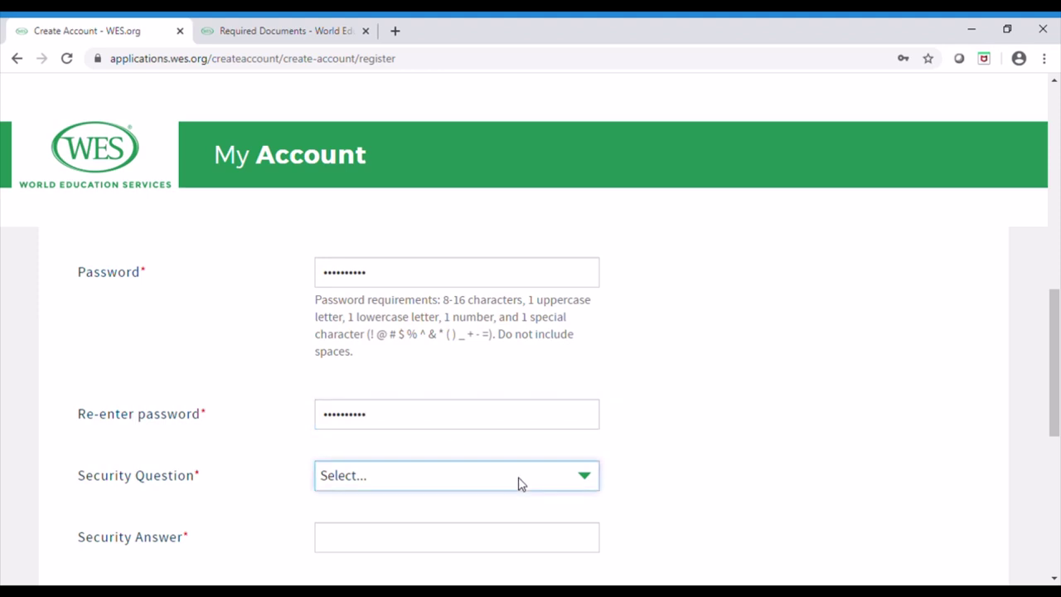
left_click(473, 462)
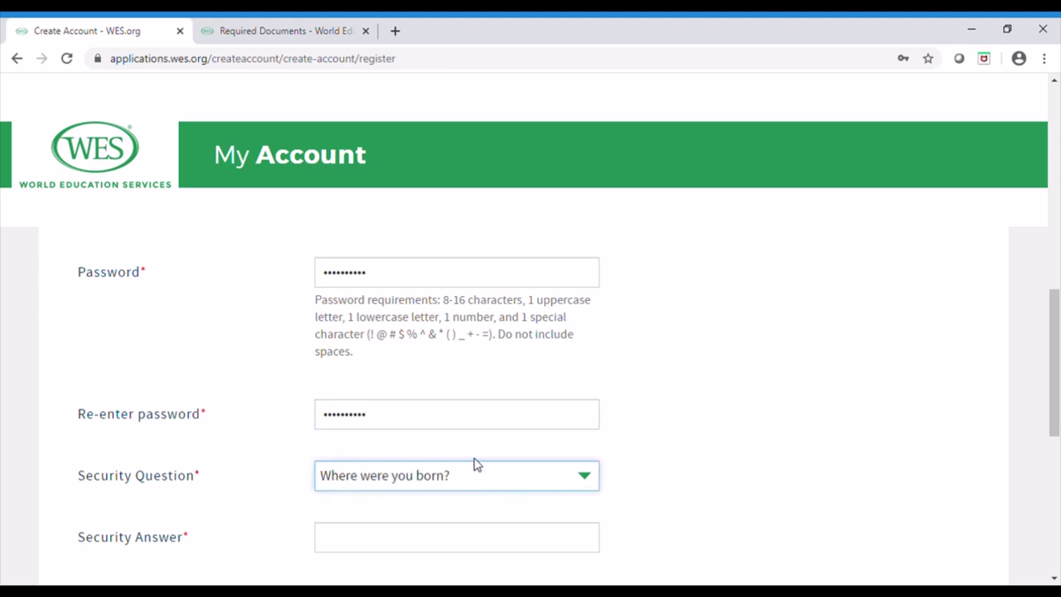
left_click(419, 564)
left_click(415, 558)
type("I")
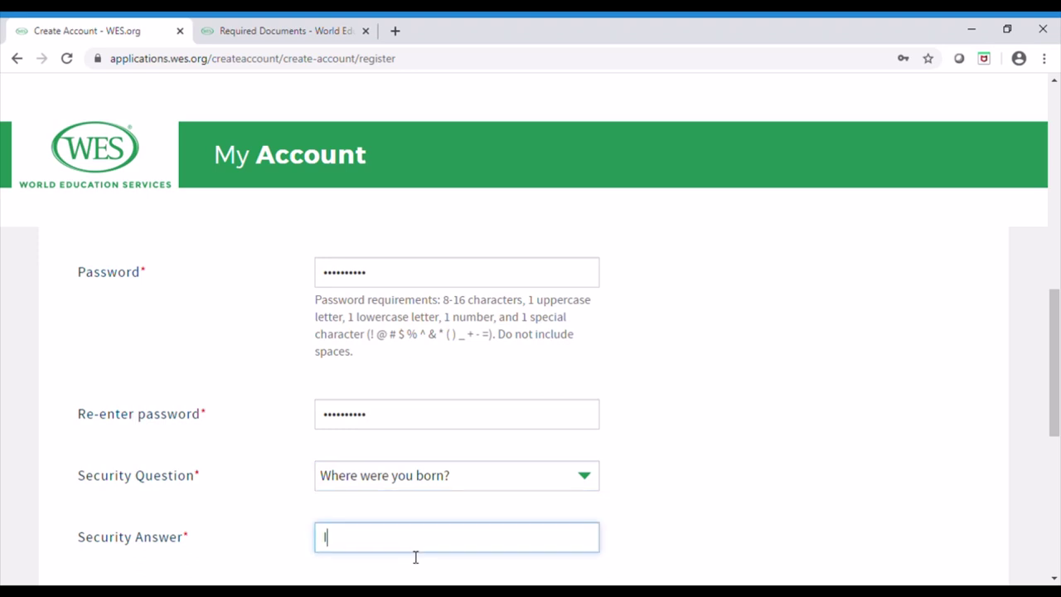
type("ndia")
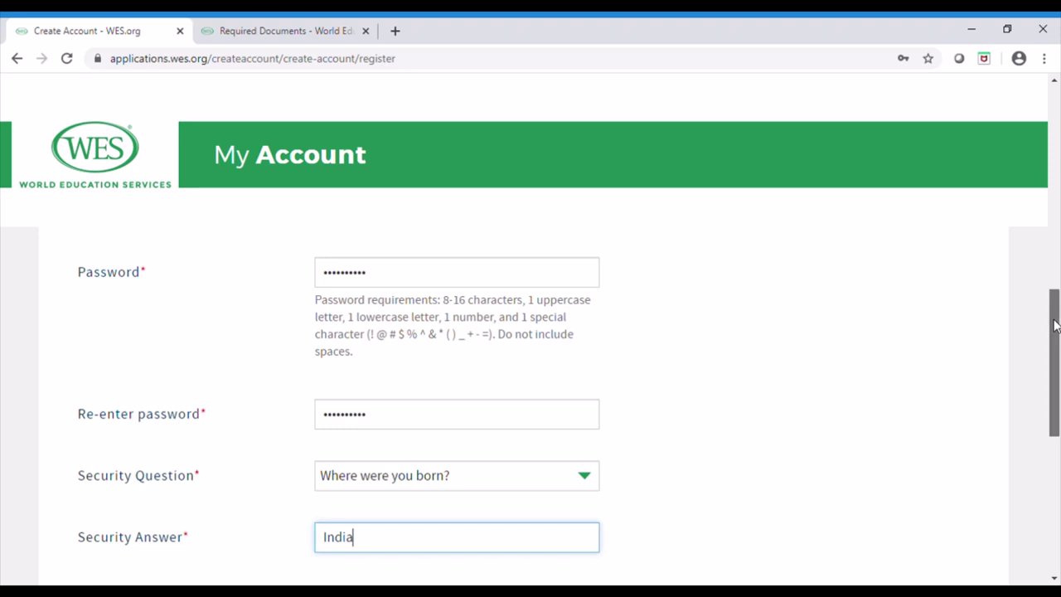
scroll(1054, 332, "down", 1)
Fill in the applicant's first and last name on the registration form
left_click_drag(1056, 379, 1058, 460)
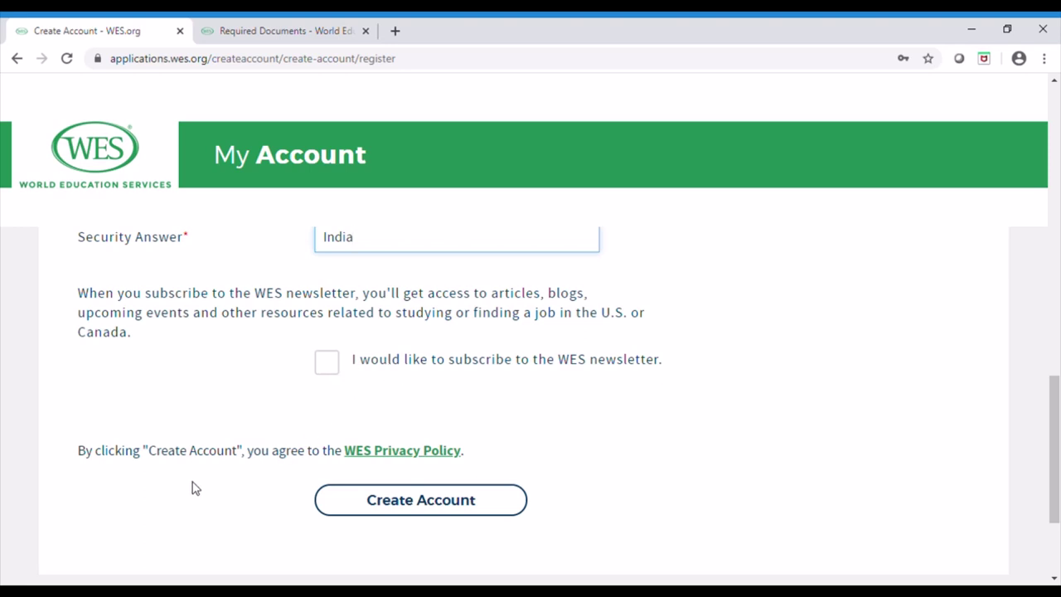
left_click(404, 511)
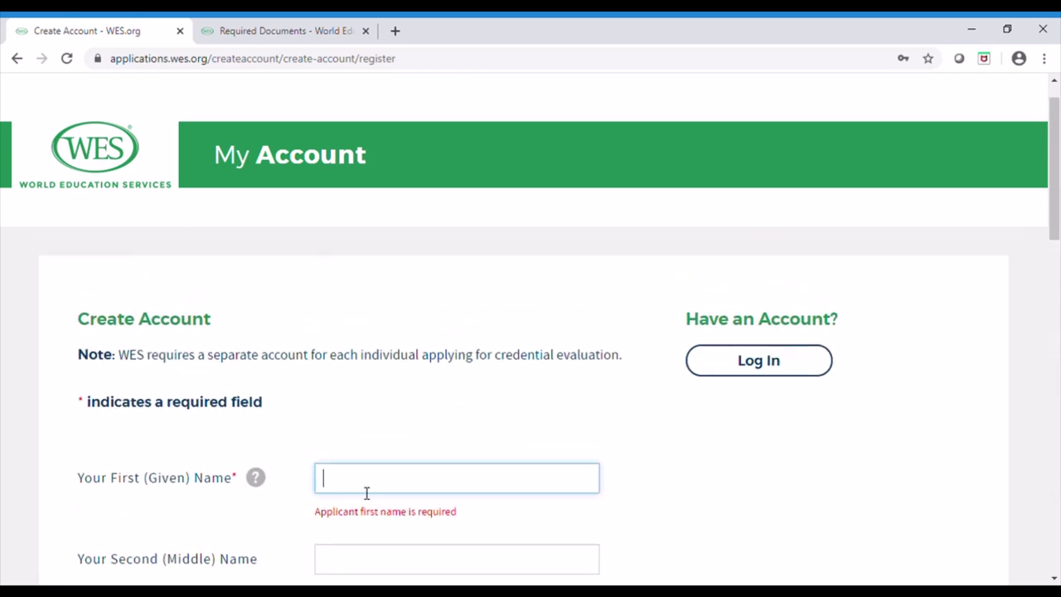
type("Rajath")
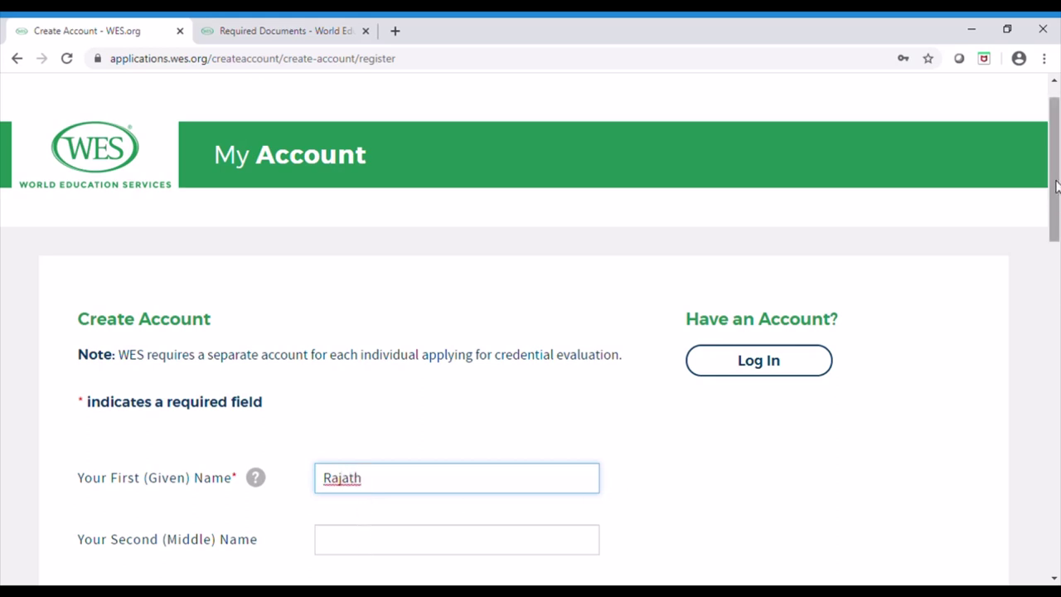
left_click_drag(1057, 187, 1057, 226)
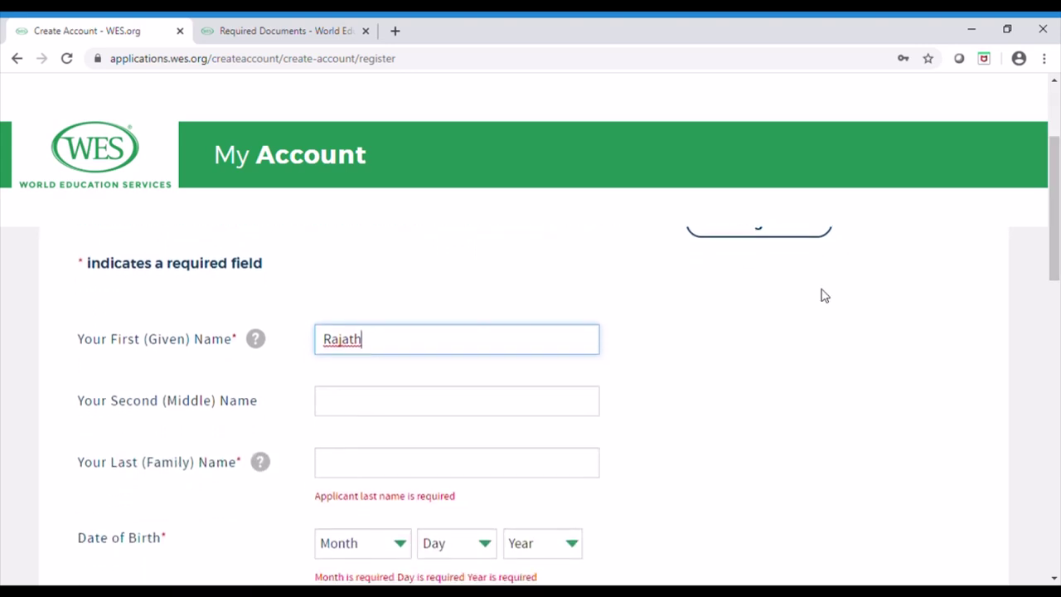
left_click(407, 471)
type("K")
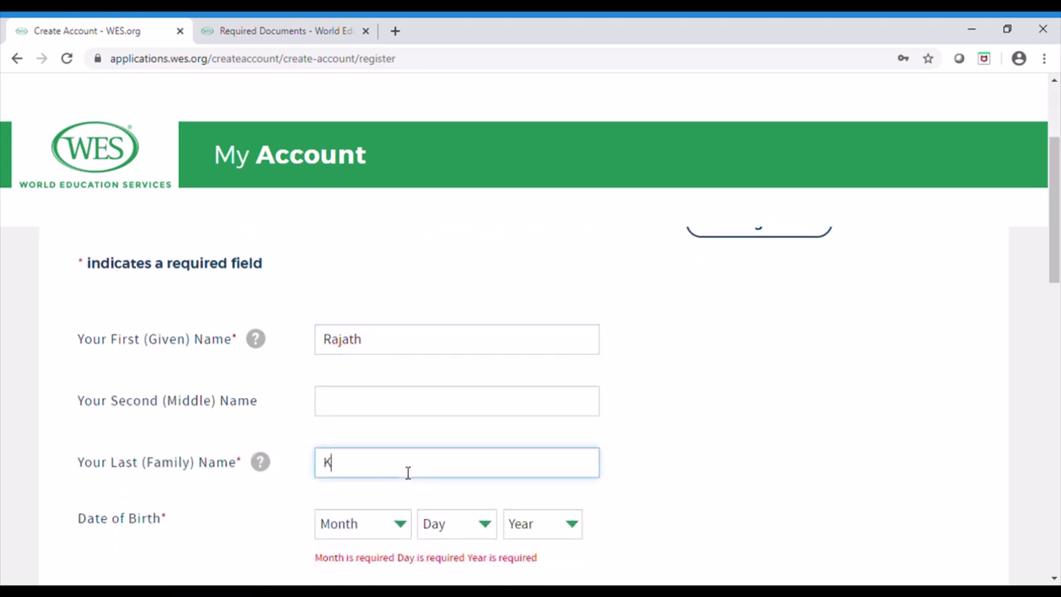
left_click(355, 526)
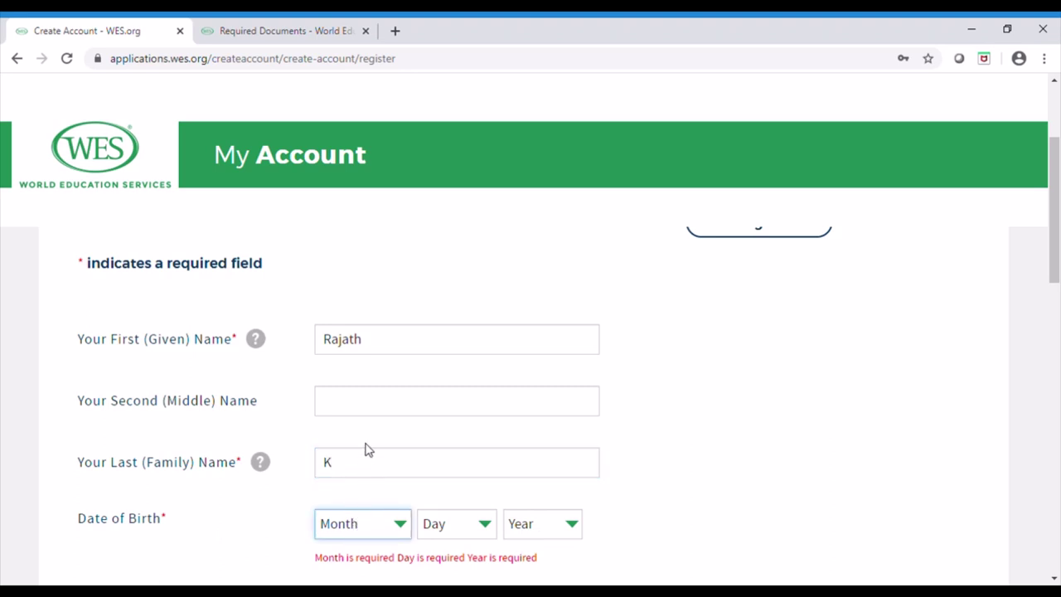
key("s")
key("Tab")
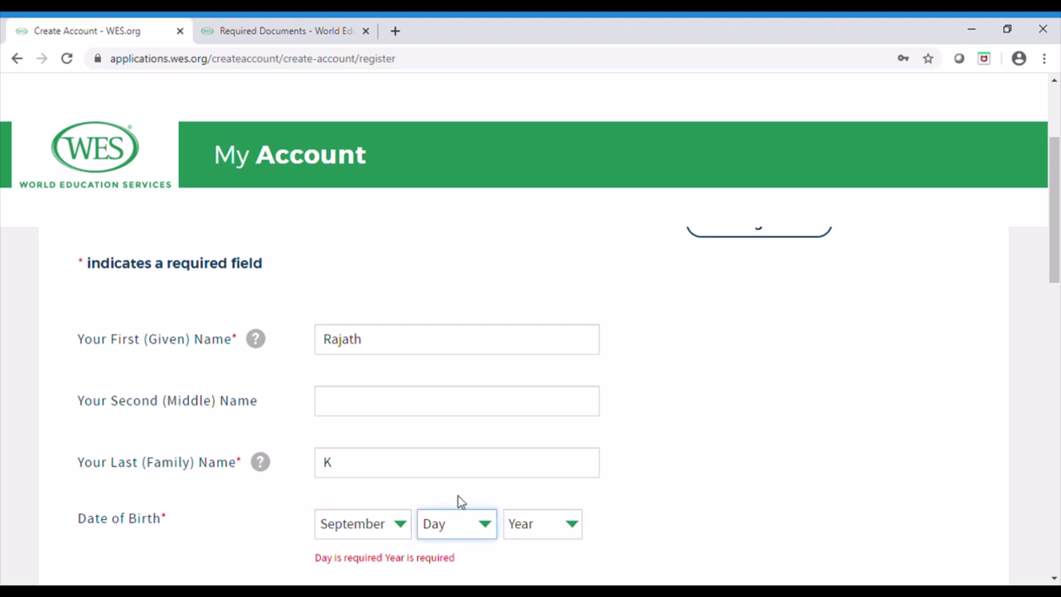
key("1")
key("6")
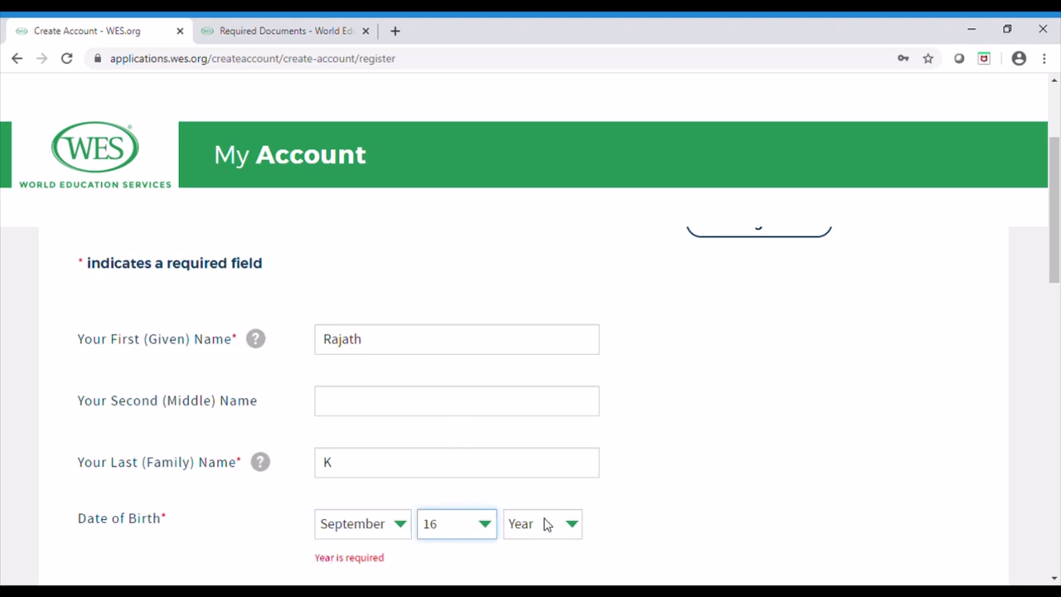
key("Tab")
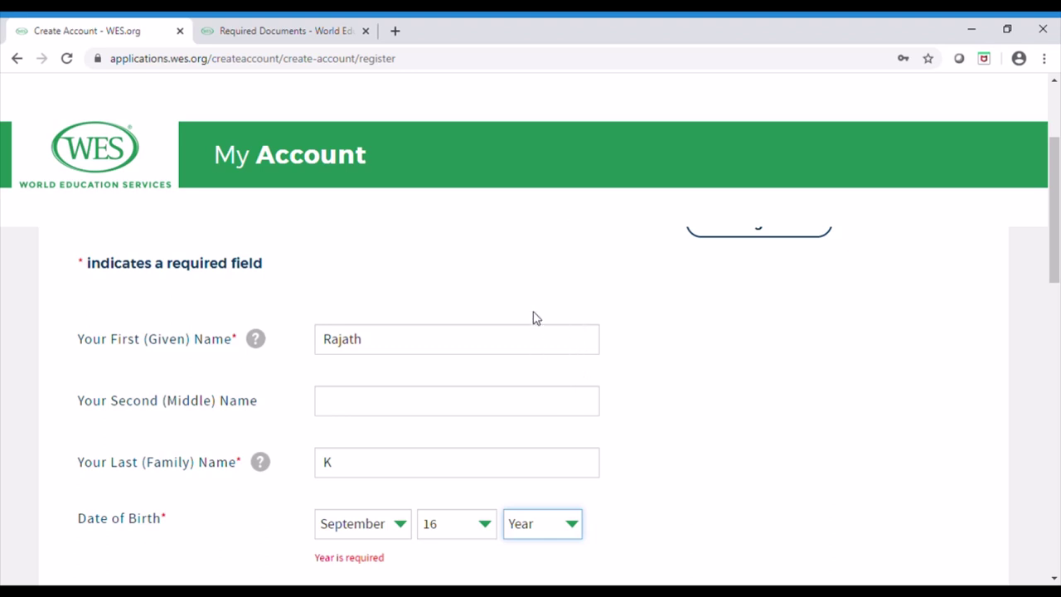
key("1")
key("9")
key("8")
key("0")
left_click(1015, 357)
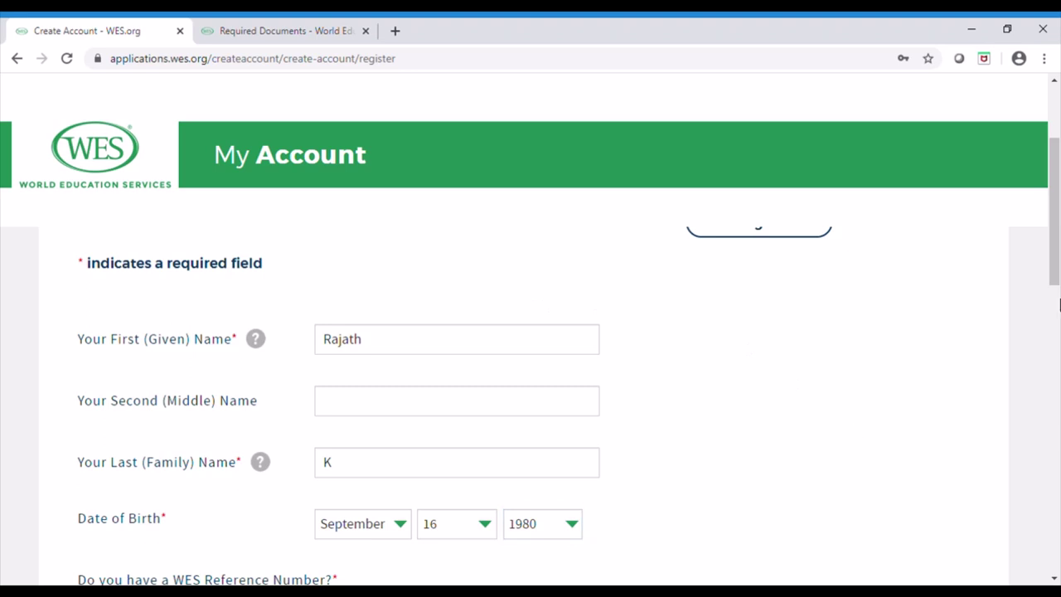
left_click_drag(1054, 294, 1011, 555)
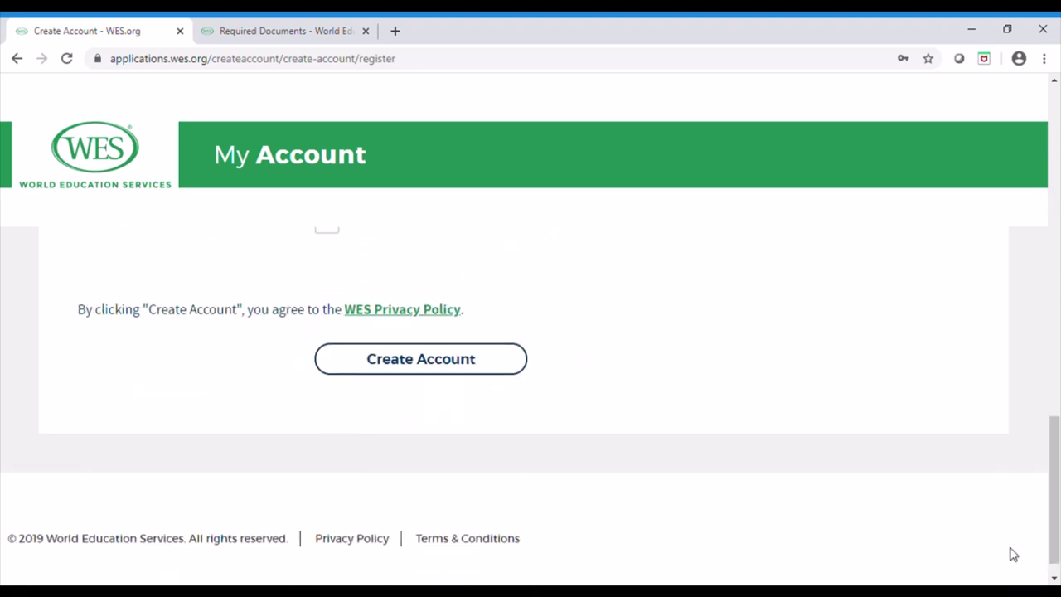
left_click(468, 364)
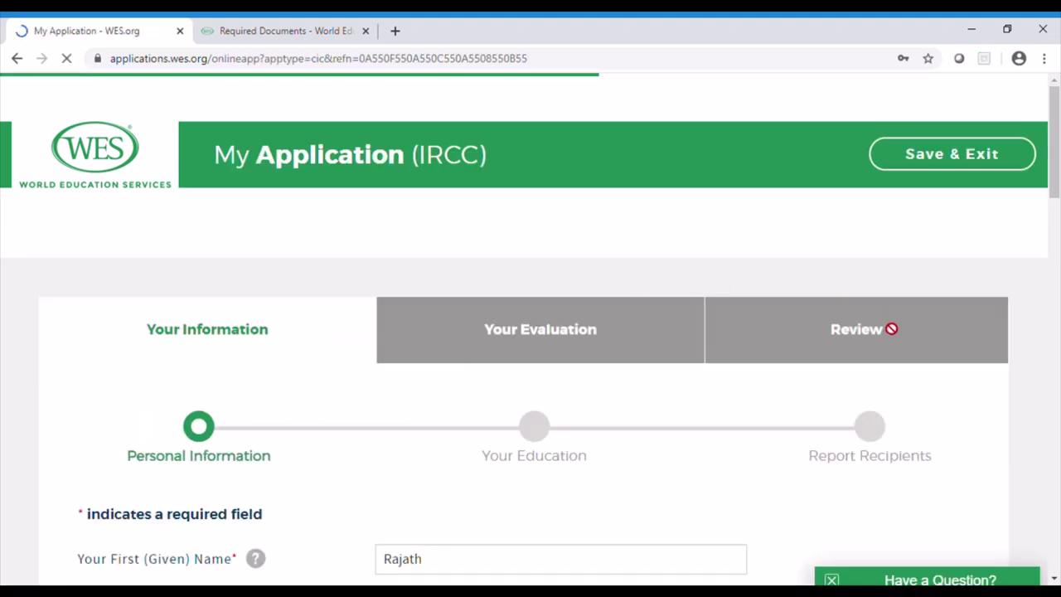
Set the mailing country to India and enter the street address and city
left_click_drag(1057, 158, 1058, 296)
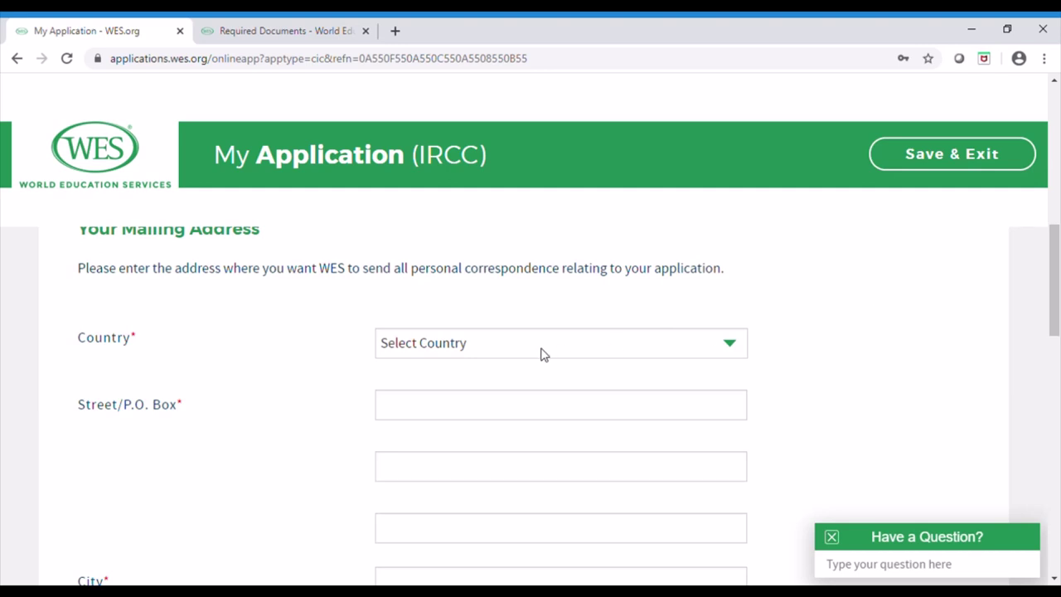
left_click(452, 348)
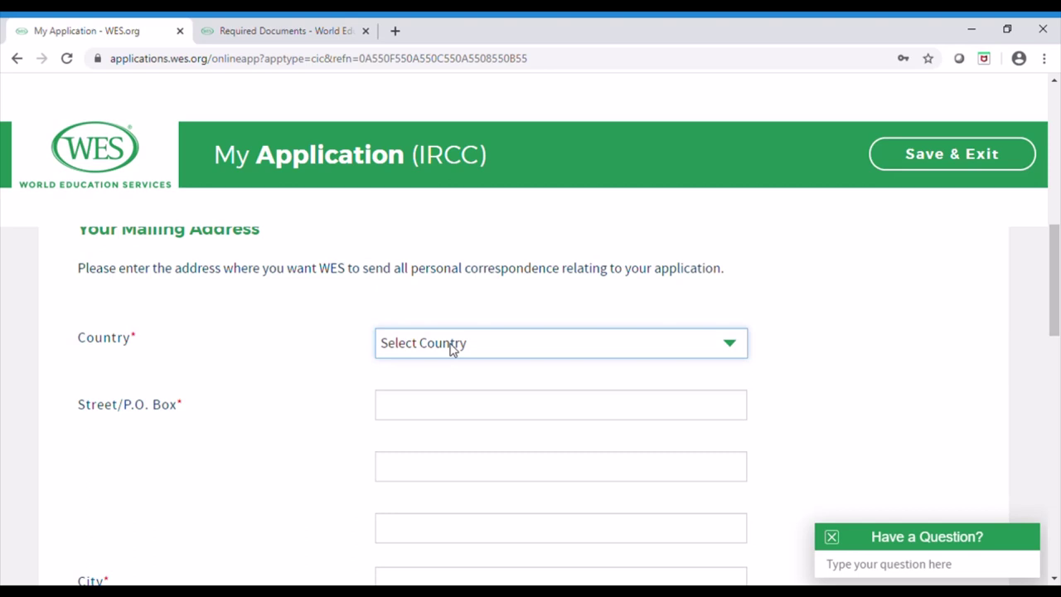
key("i")
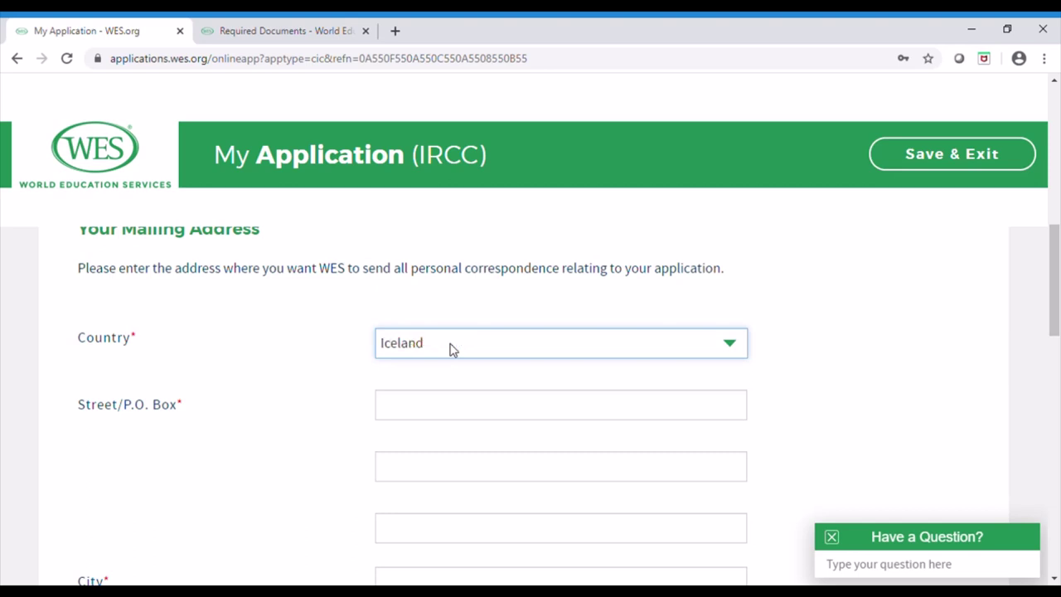
key("n")
key("o")
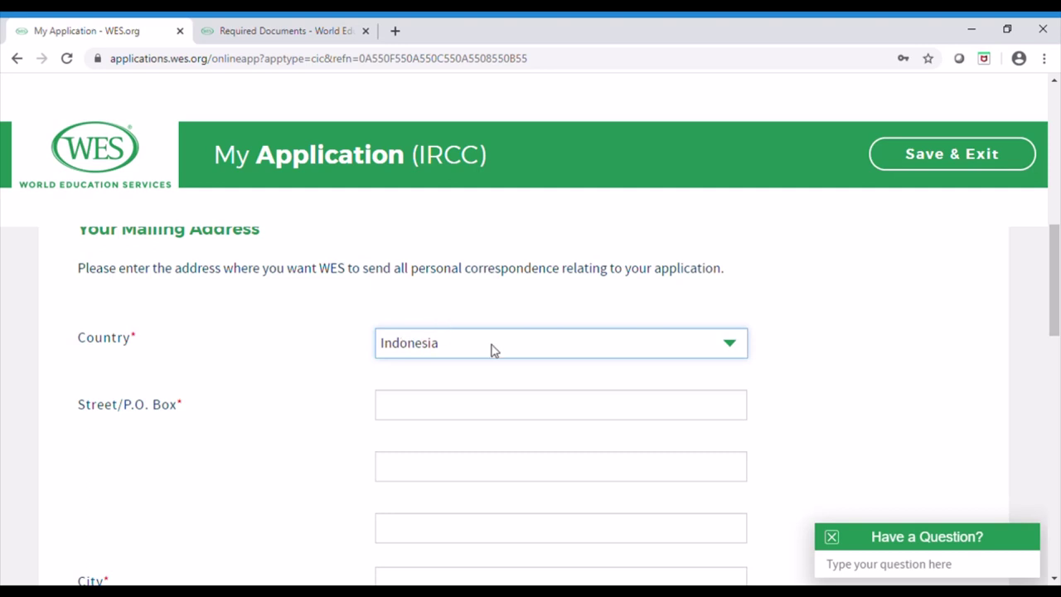
key("Up")
left_click(458, 414)
type("t")
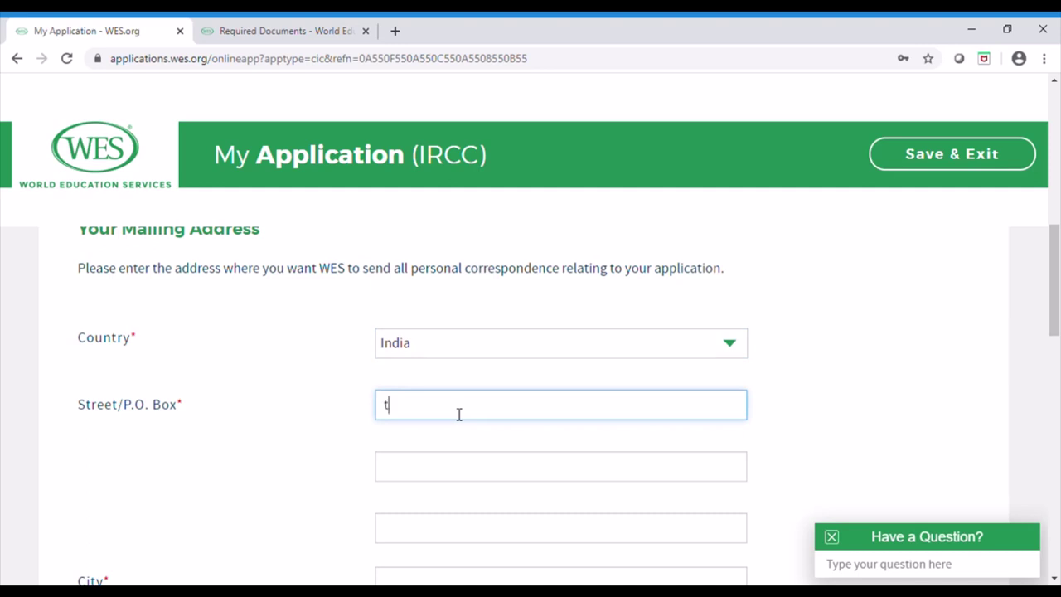
type("est123")
left_click_drag(1059, 251, 1058, 300)
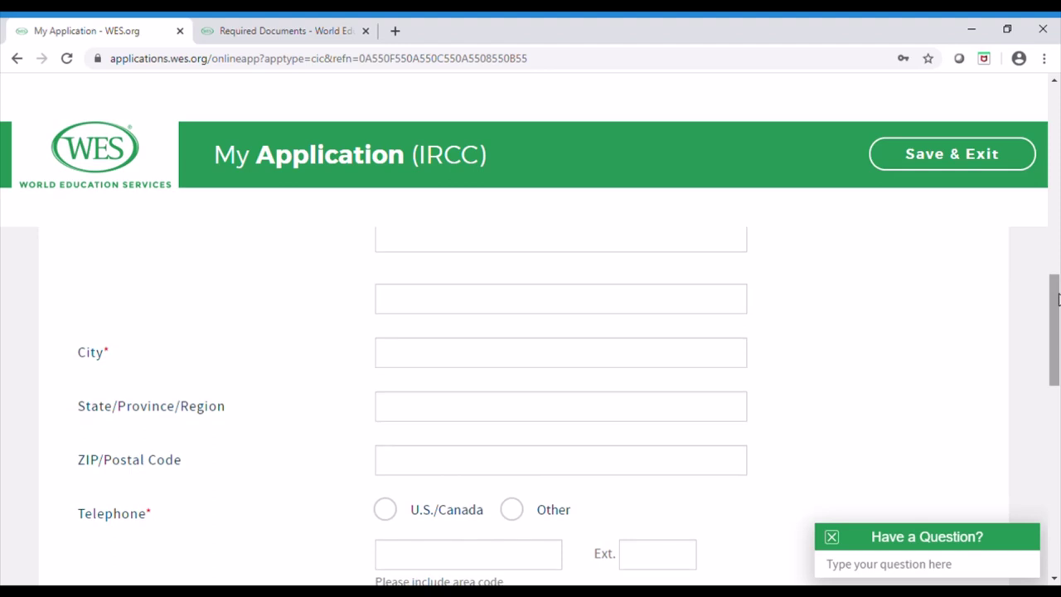
left_click(399, 361)
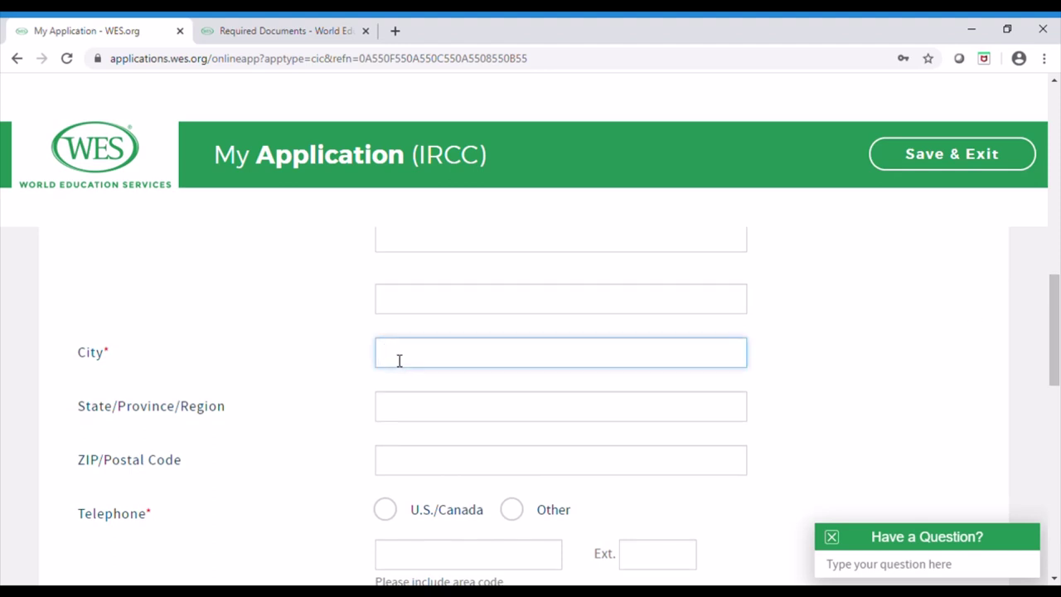
type("Test")
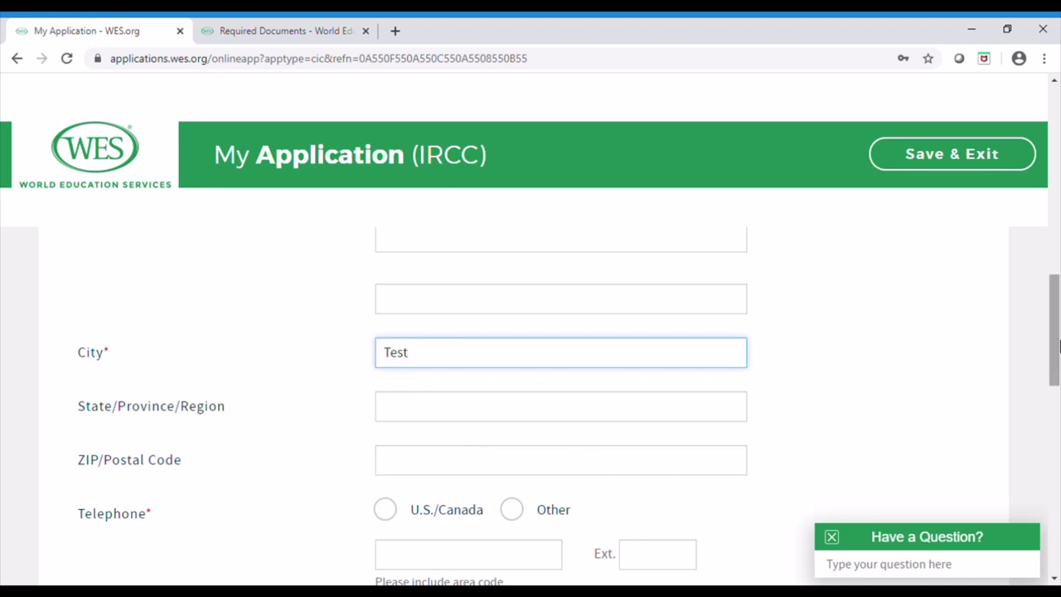
Choose the Other (international) telephone format and enter the applicant's phone number
left_click_drag(1054, 347, 1054, 380)
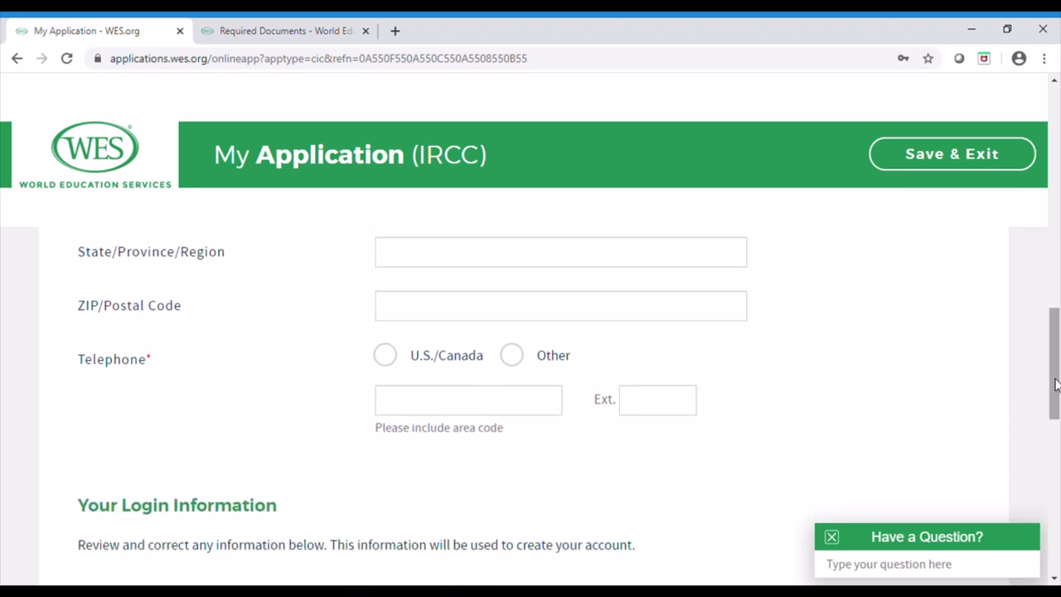
left_click(512, 357)
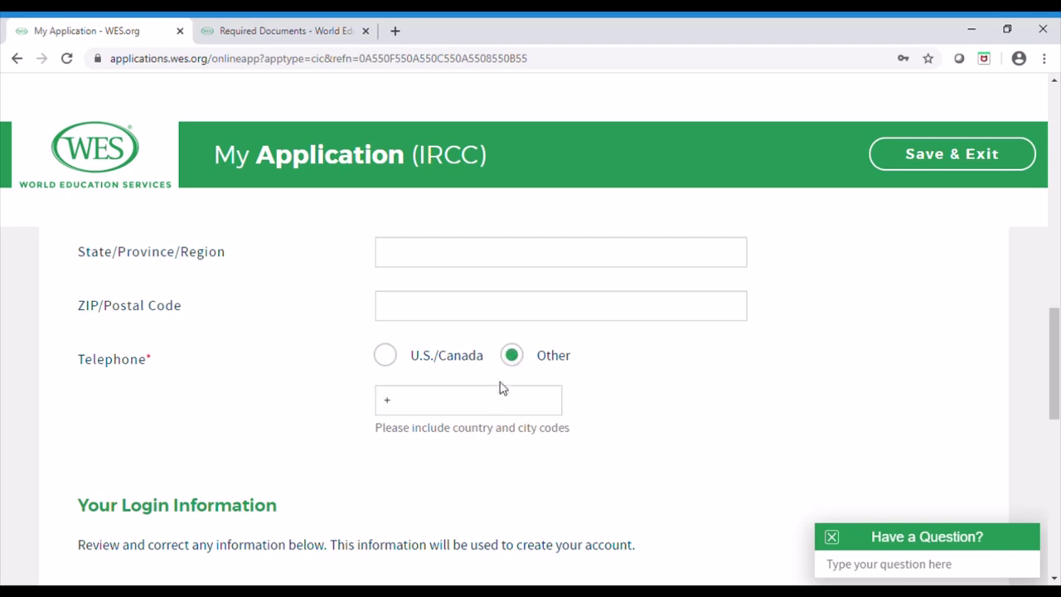
left_click(474, 412)
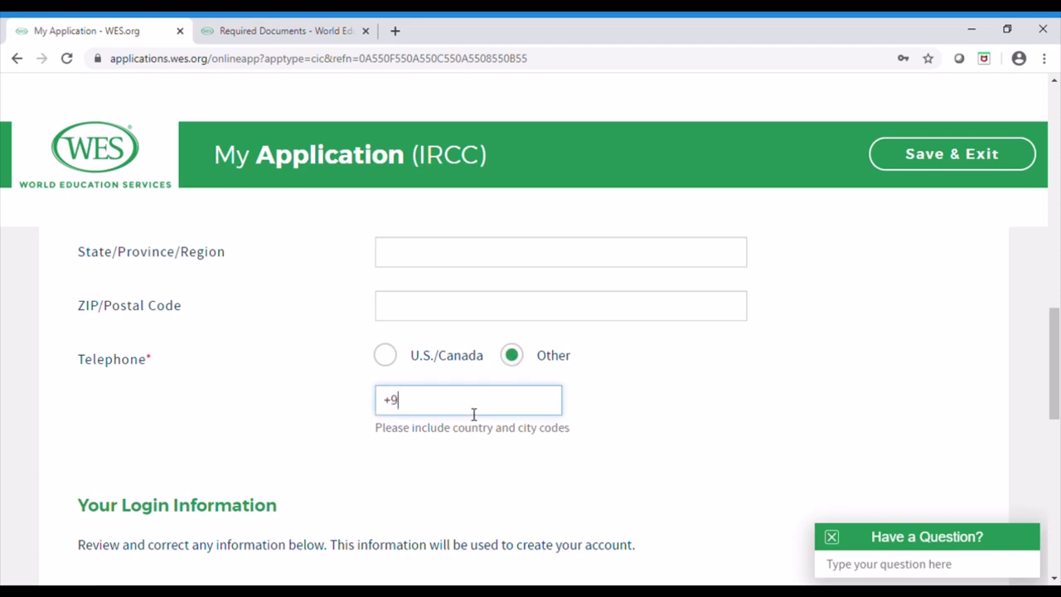
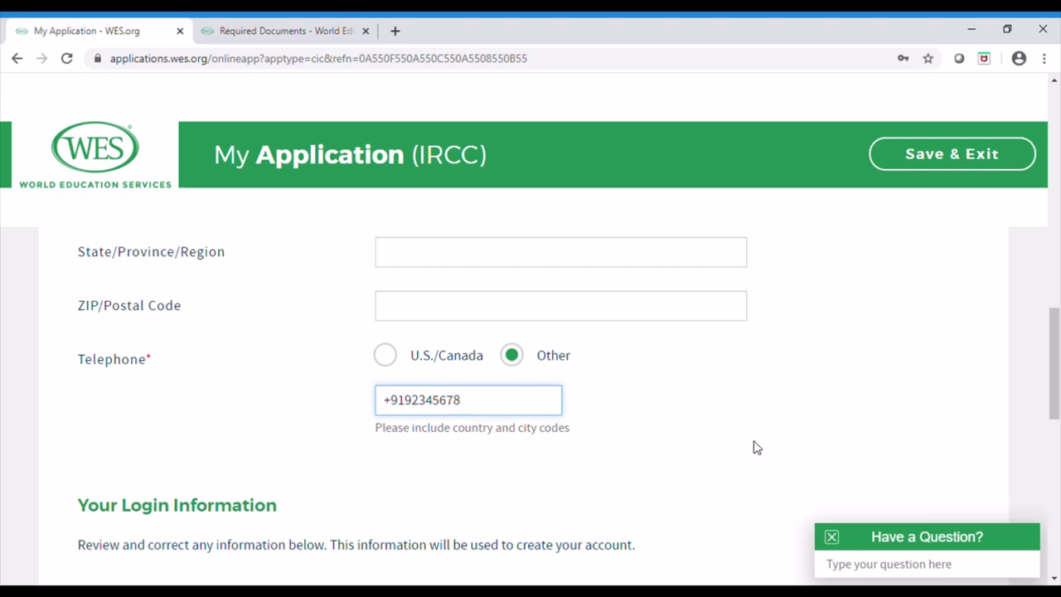
left_click(758, 445)
scroll(1058, 348, "down", 1)
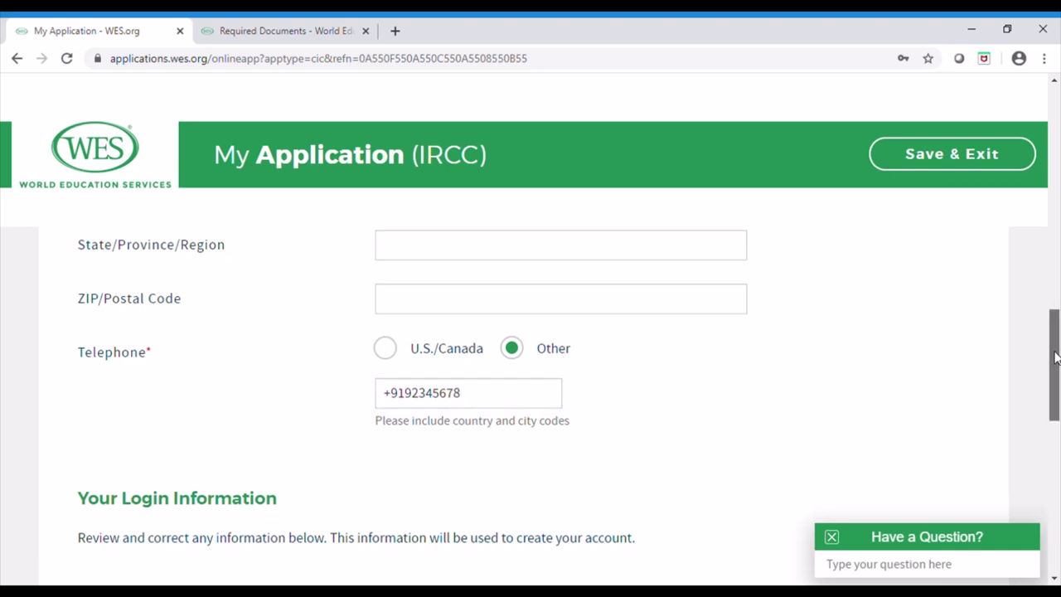
left_click_drag(1056, 357, 1058, 485)
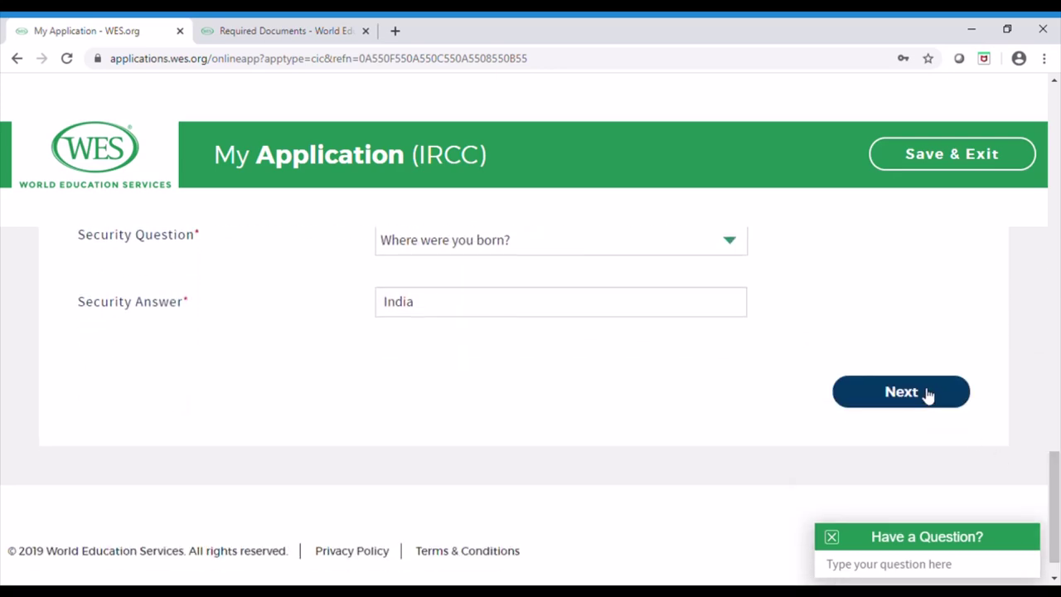
Select Male as gender and continue to the Your Education step
left_click(924, 394)
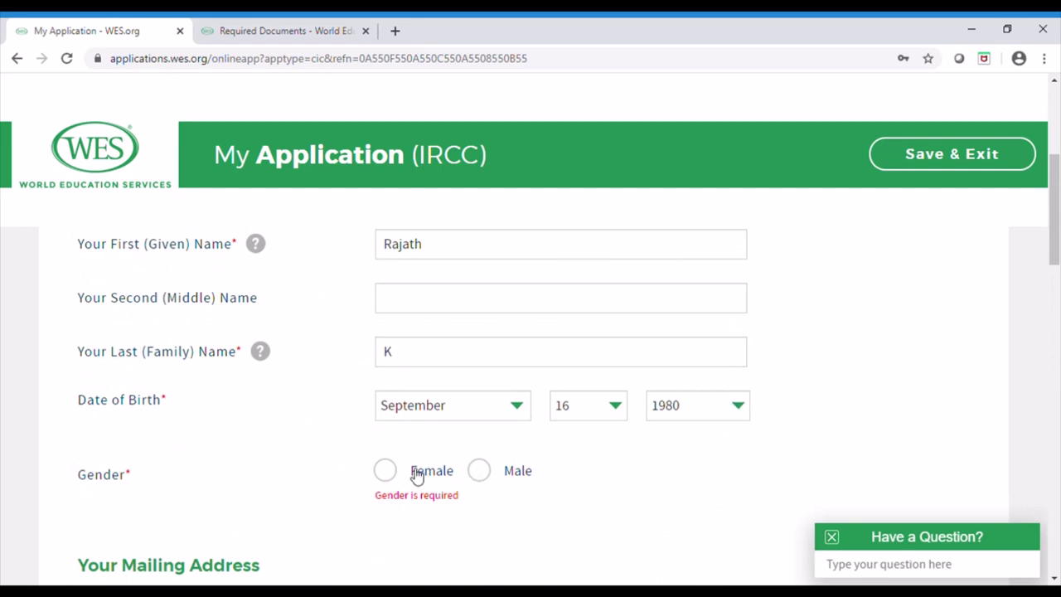
left_click(486, 472)
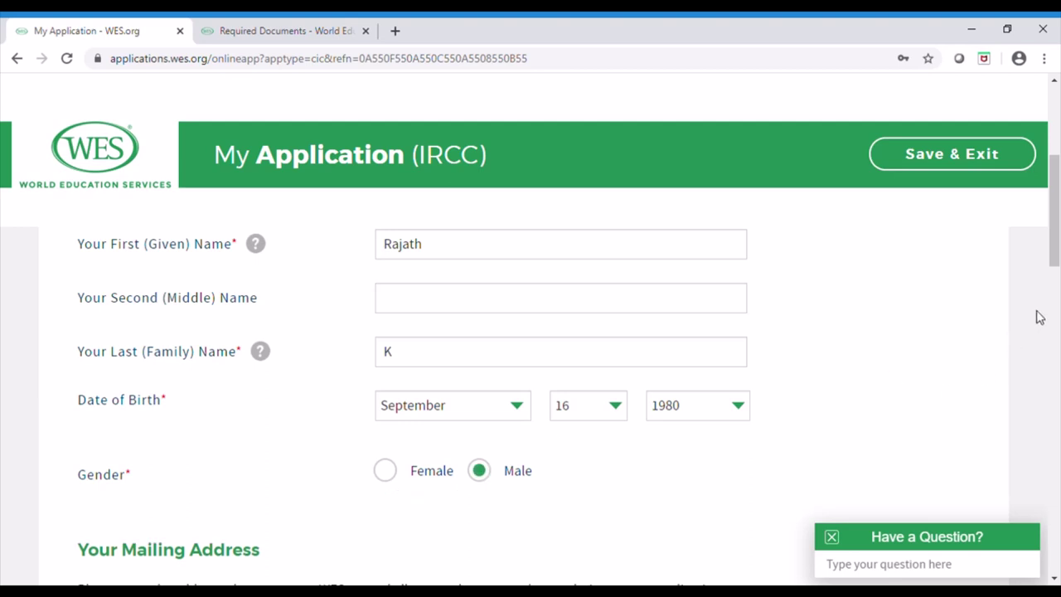
left_click_drag(1058, 207, 1051, 490)
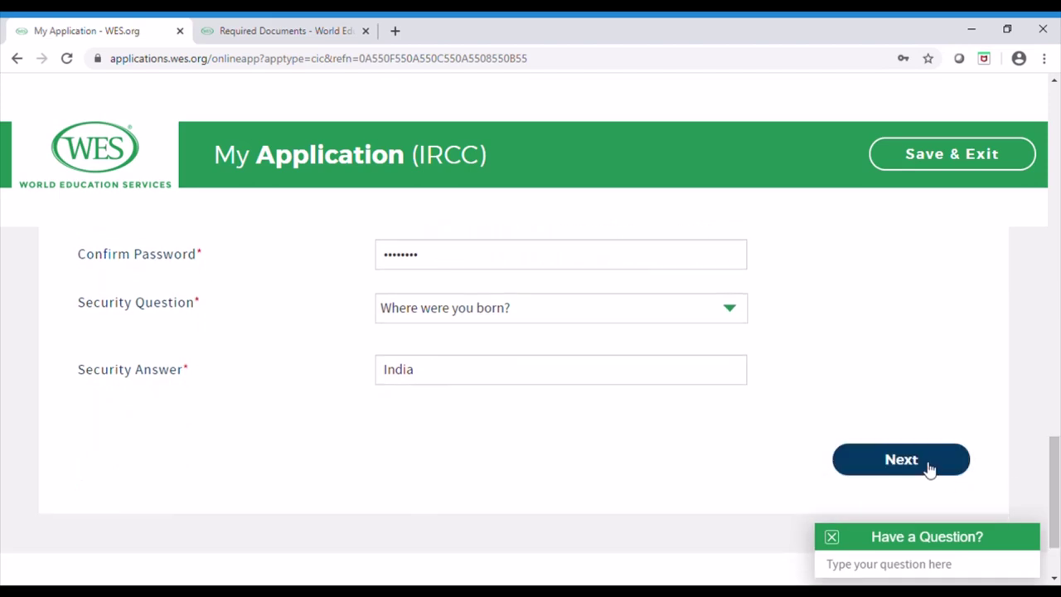
left_click(903, 460)
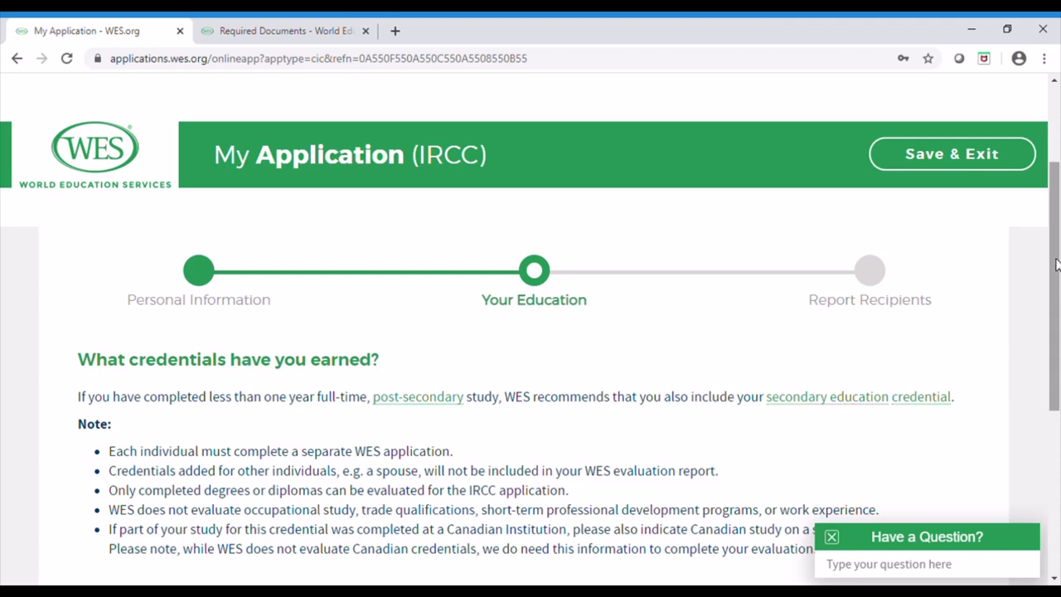
On the Your Education page, after Next is blocked, open the Add Credential modal
left_click_drag(1057, 263, 1056, 296)
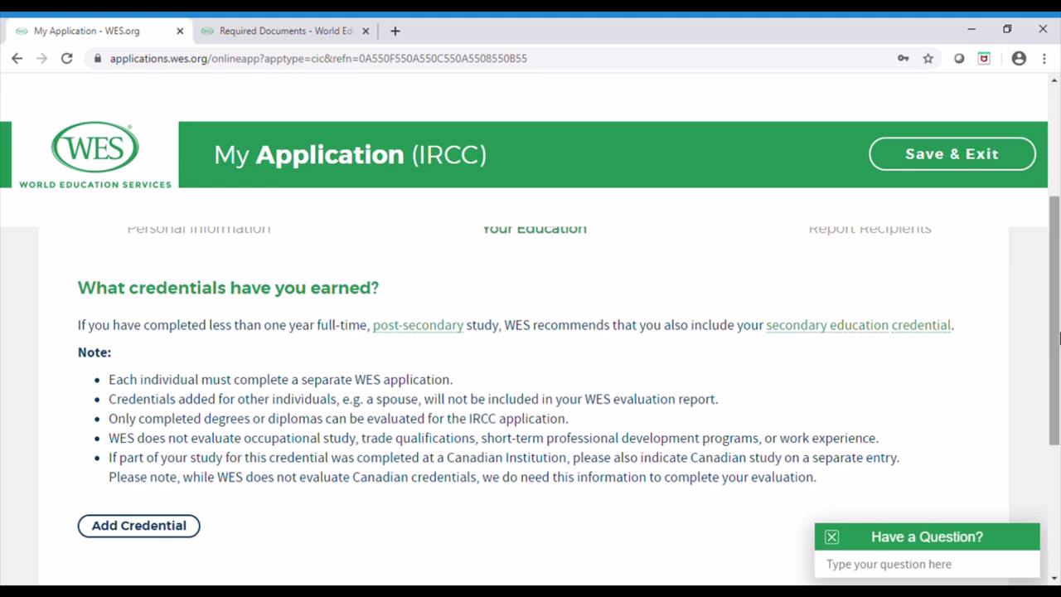
left_click_drag(1059, 338, 1059, 374)
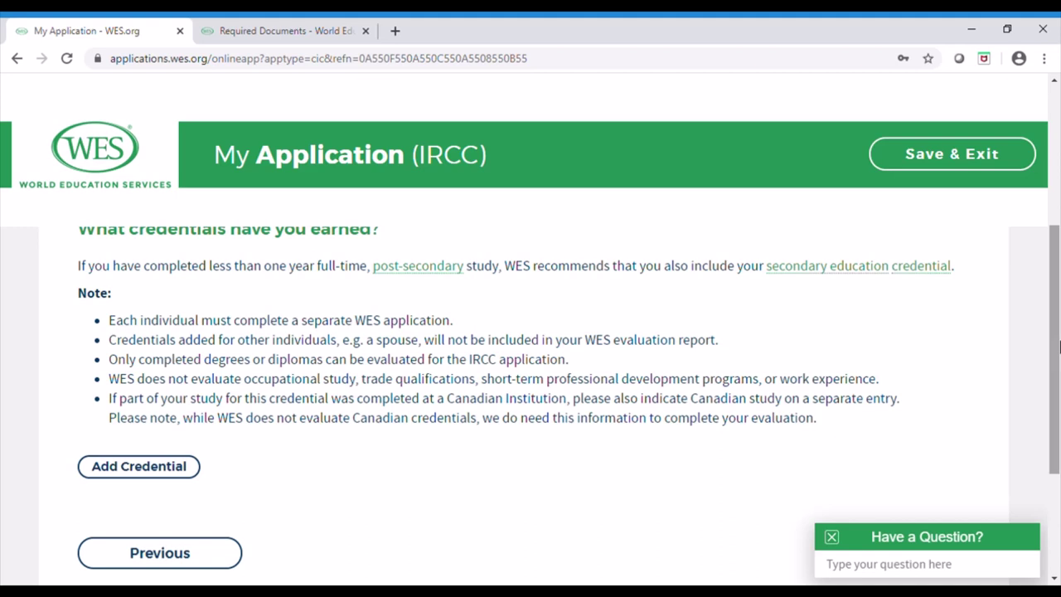
left_click_drag(1058, 346, 1058, 431)
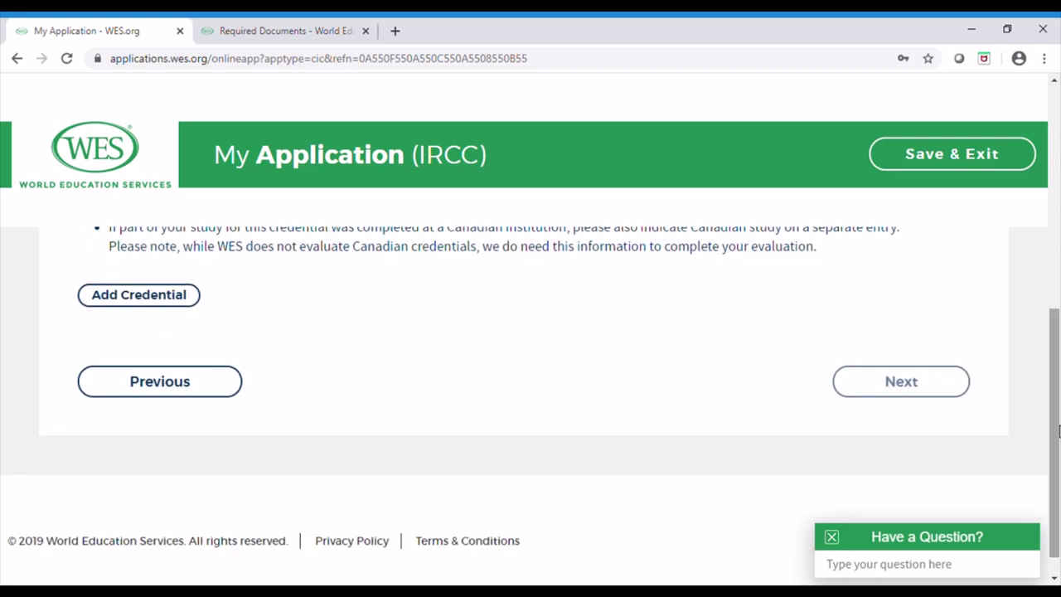
left_click(901, 383)
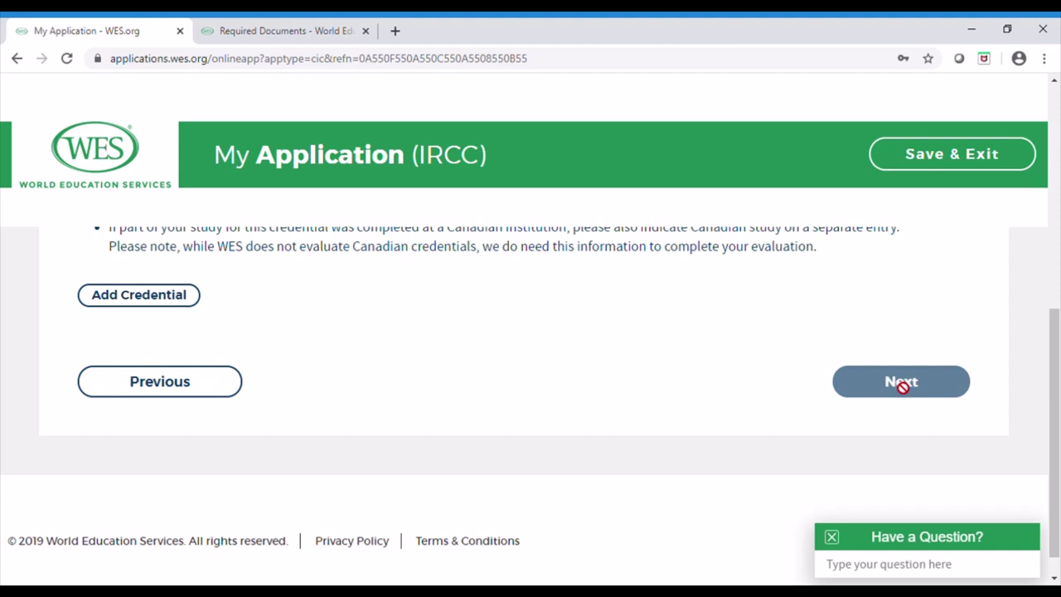
mouse_move(1058, 417)
left_mouse_down()
mouse_move(1059, 325)
mouse_move(1054, 433)
left_mouse_up()
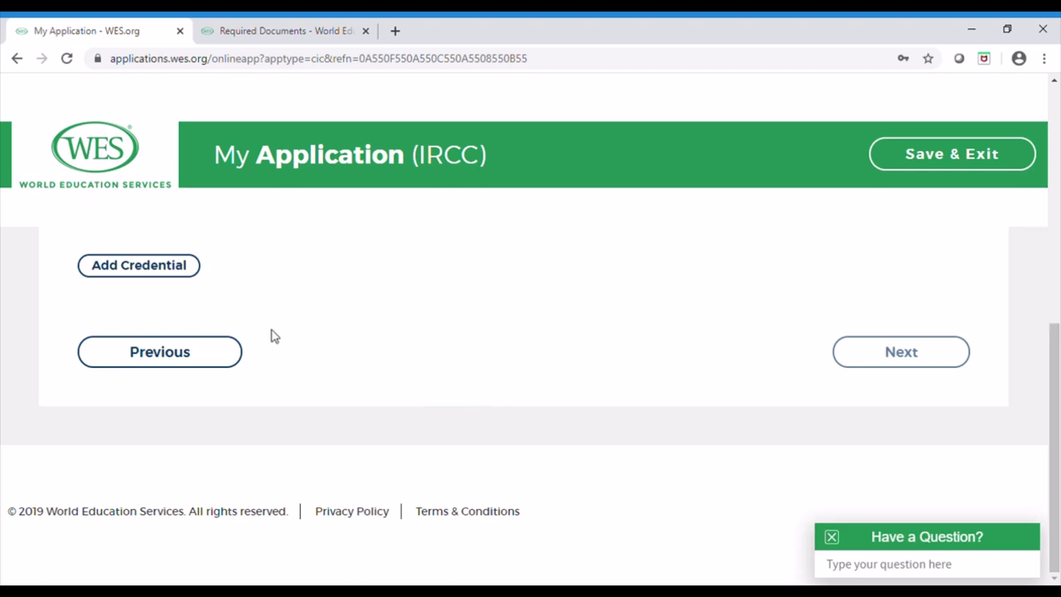
left_click(111, 267)
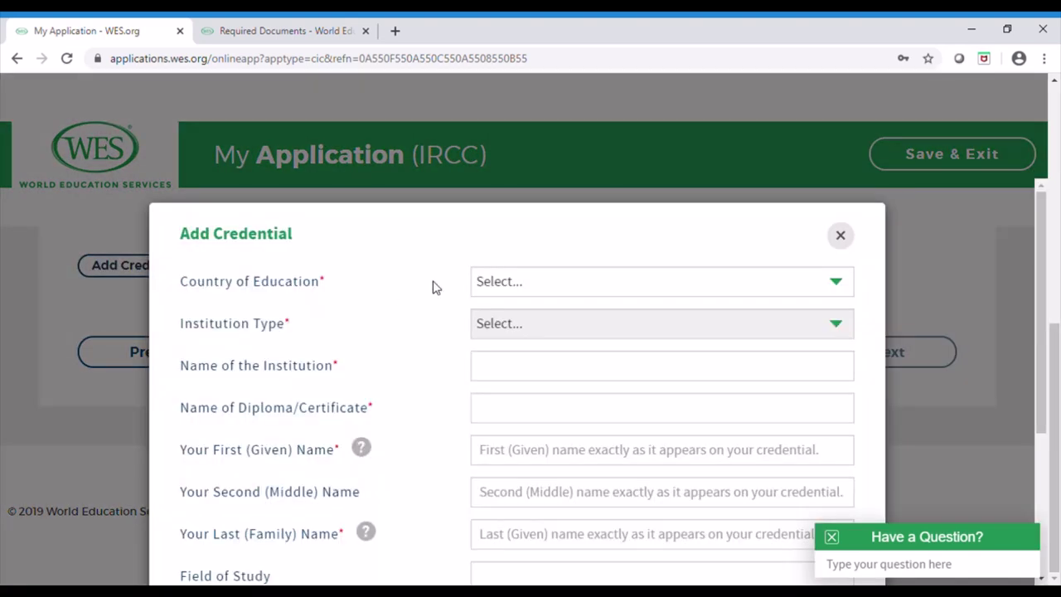
Set the credential country to India, type University Education, category Bachelor's Degree Programs
left_click(765, 293)
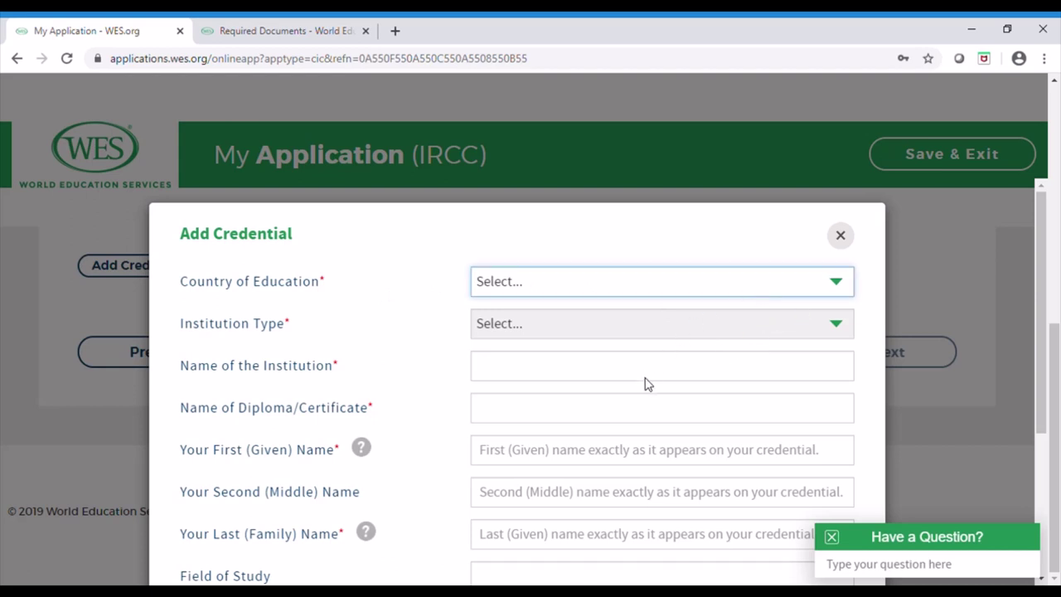
key("i")
key("n")
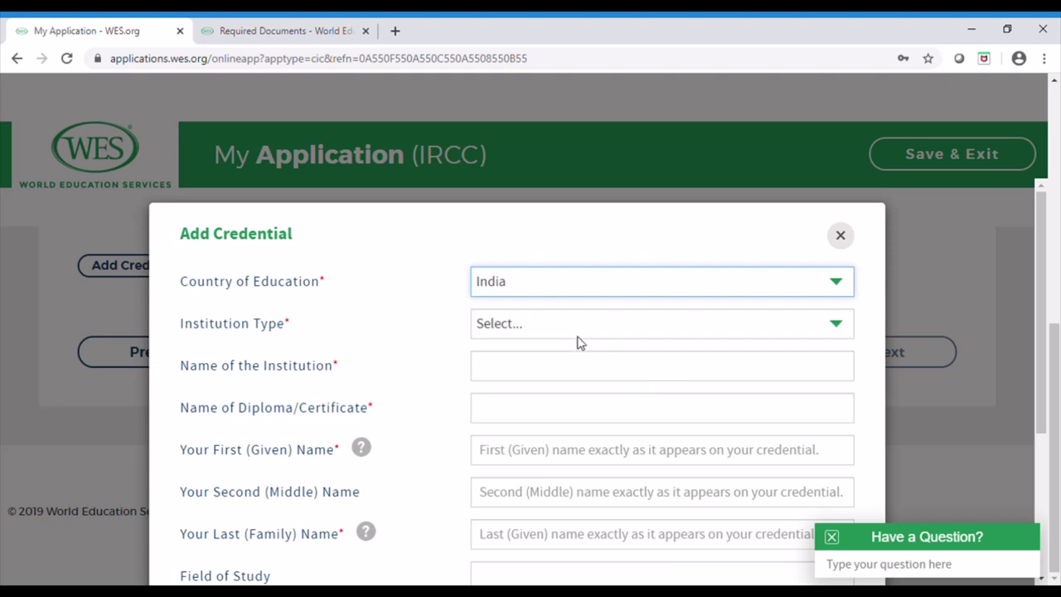
key("Tab")
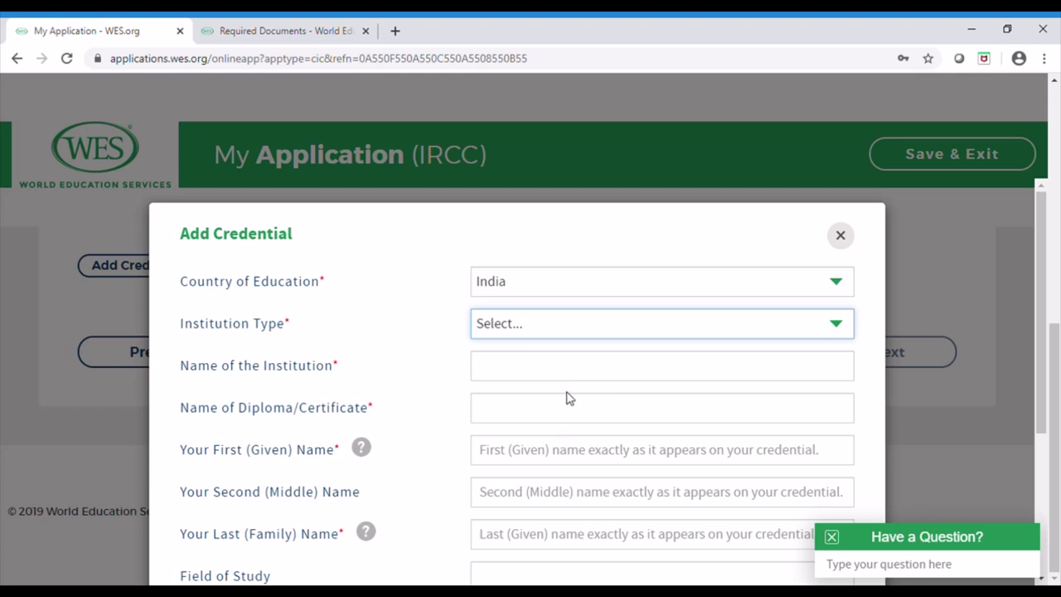
key("Down")
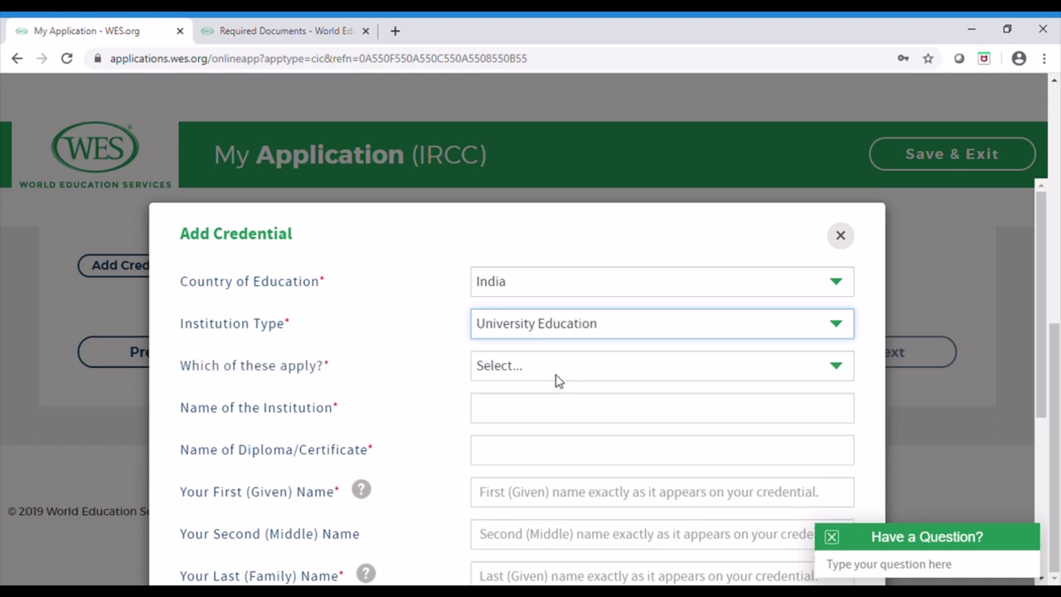
key("Tab")
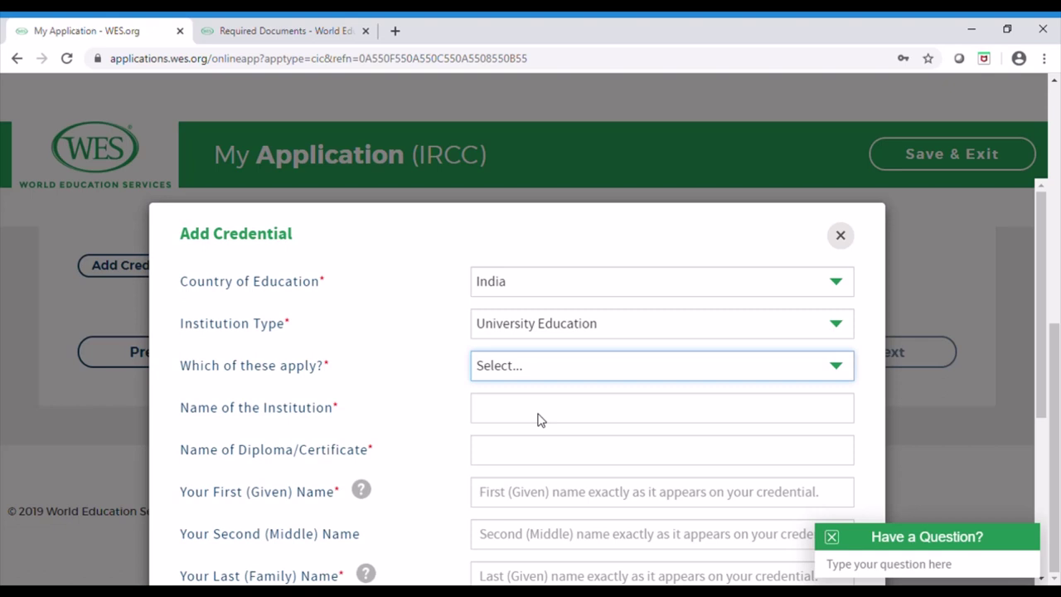
left_click(537, 420)
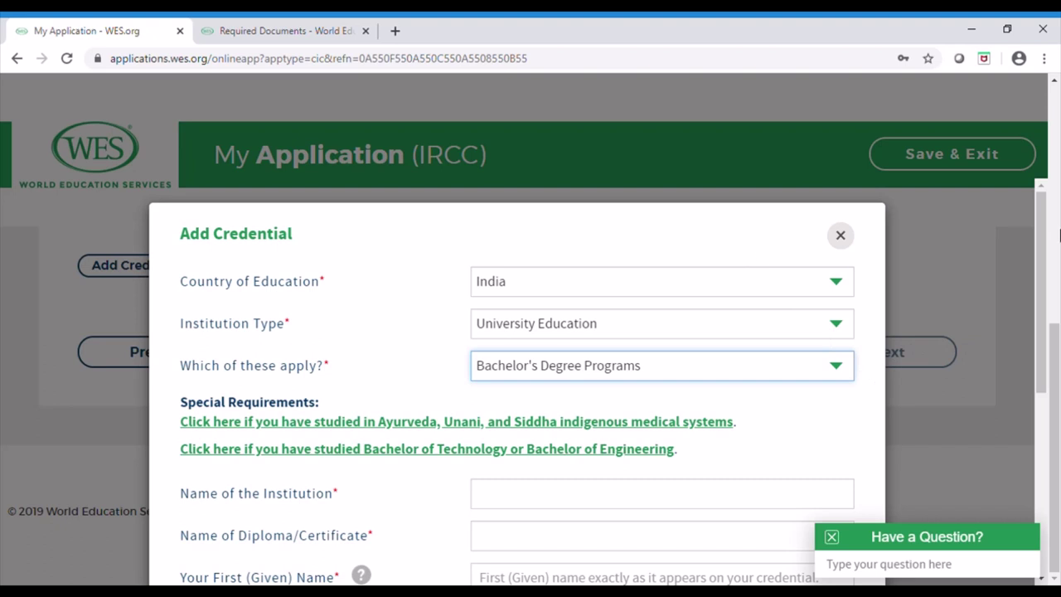
left_click_drag(1047, 249, 1046, 313)
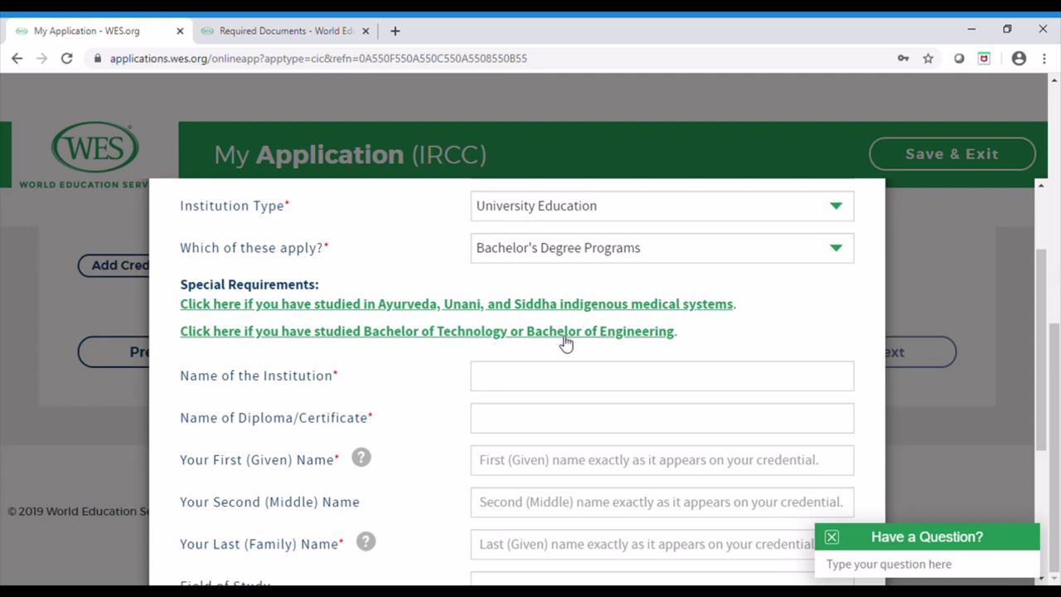
Enter institution test123 and pick diploma Bachelor of Applied Electronics and Software Technology
left_click(505, 379)
type("te")
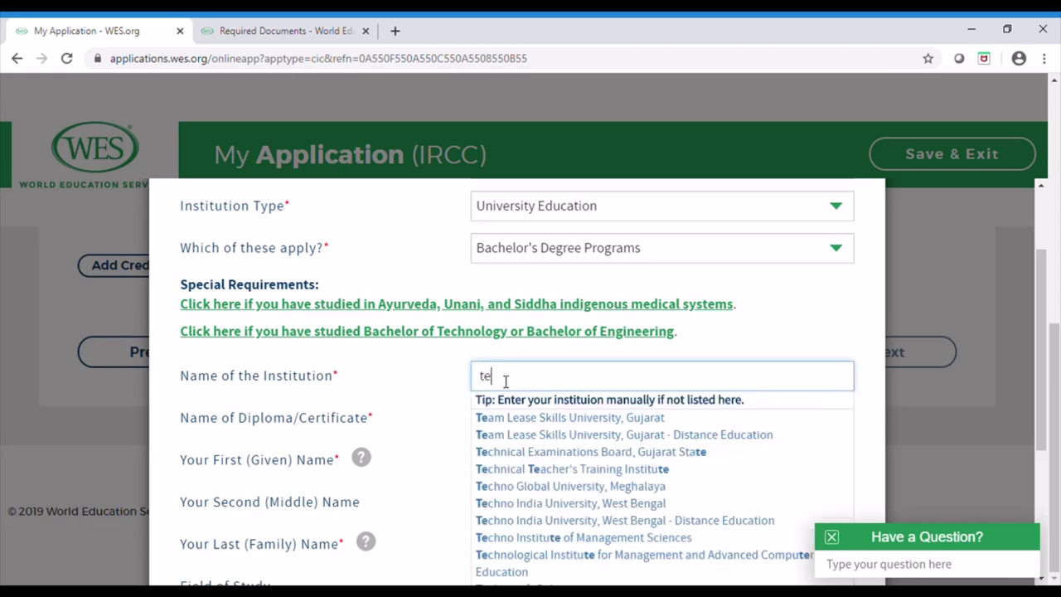
type("st")
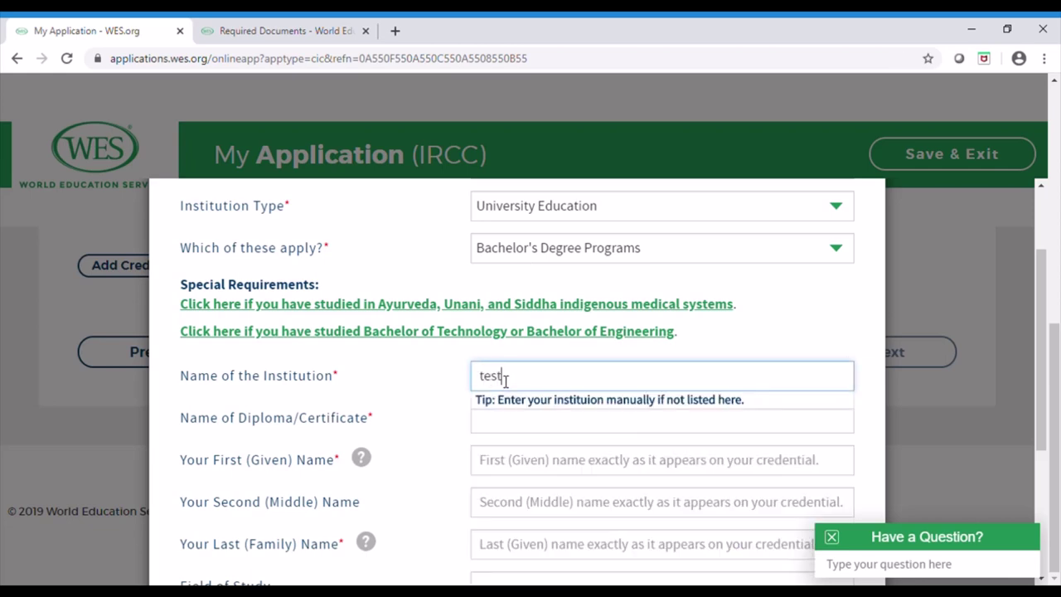
type("123")
left_click(513, 429)
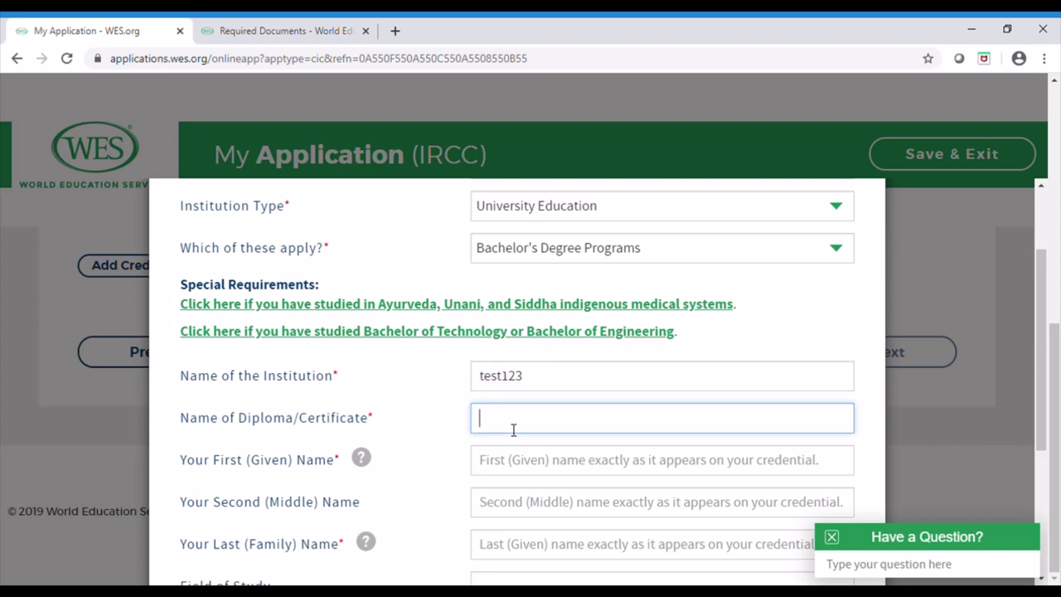
type("ba")
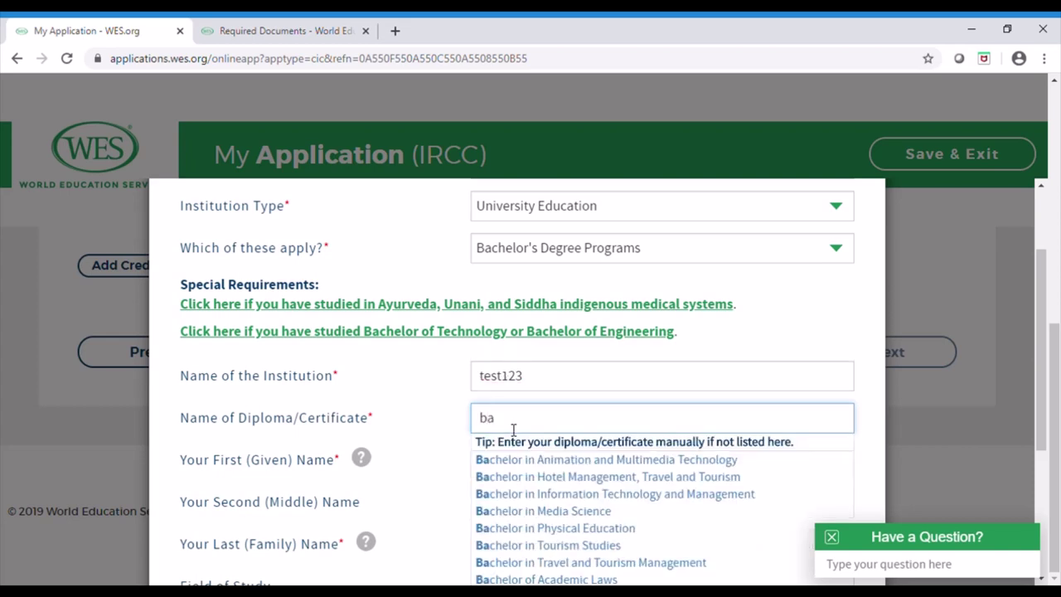
type("che")
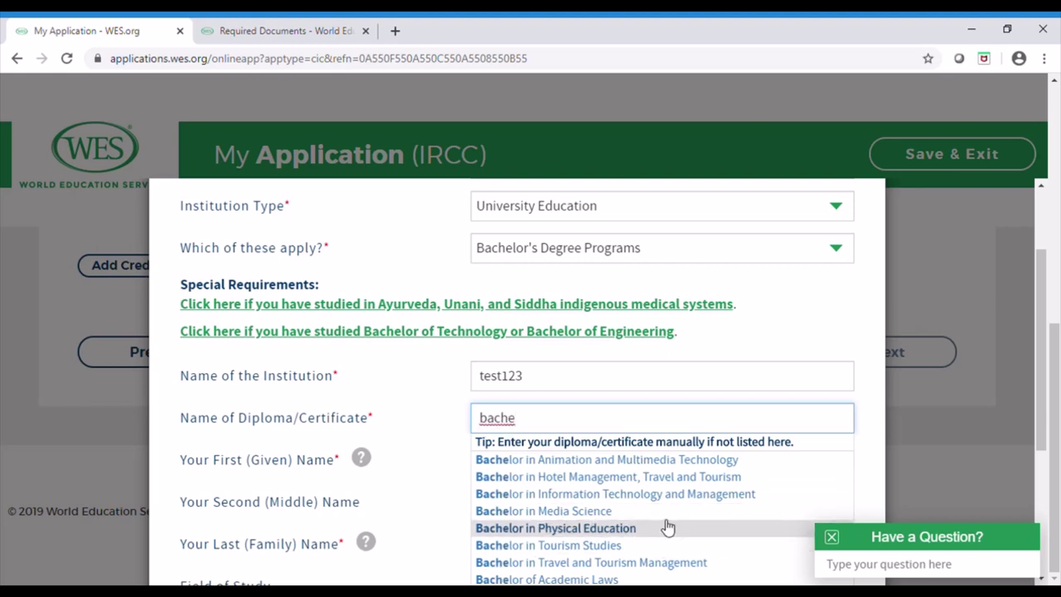
left_click_drag(1034, 328, 1041, 371)
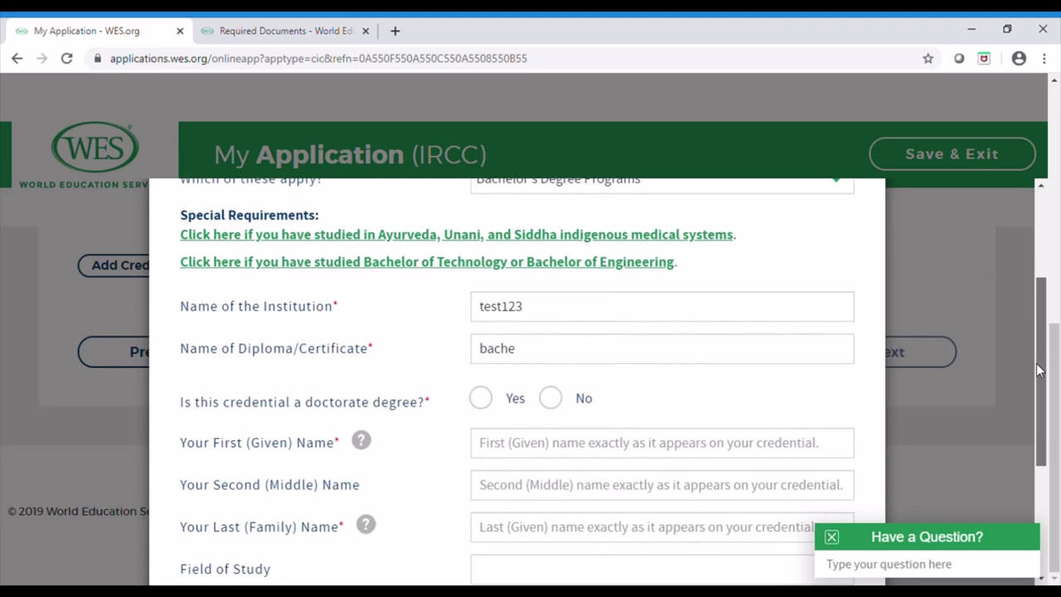
left_click(555, 357)
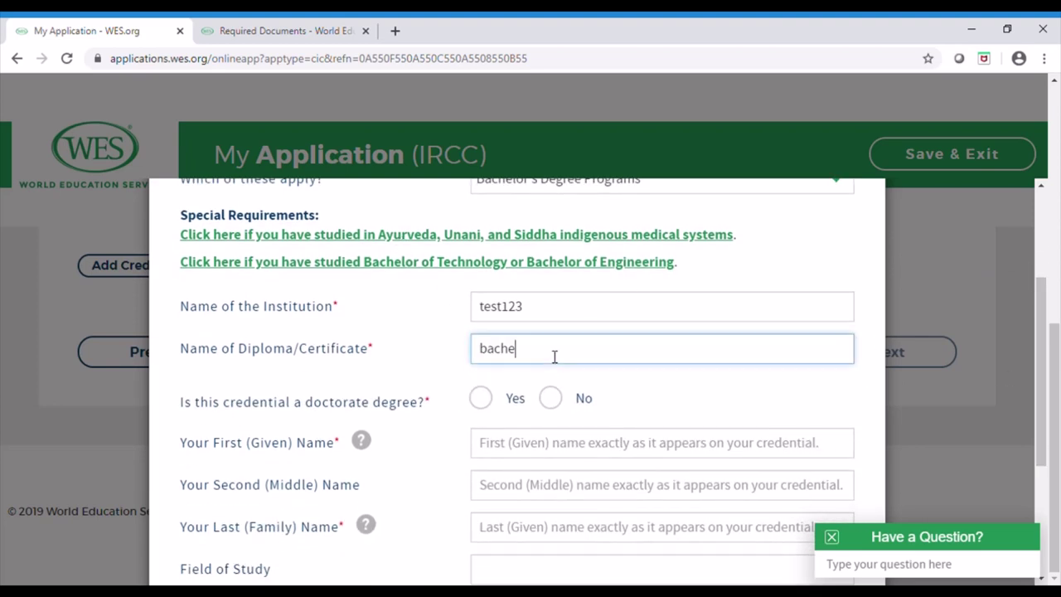
double_click(555, 356)
left_click(555, 356)
double_click(555, 357)
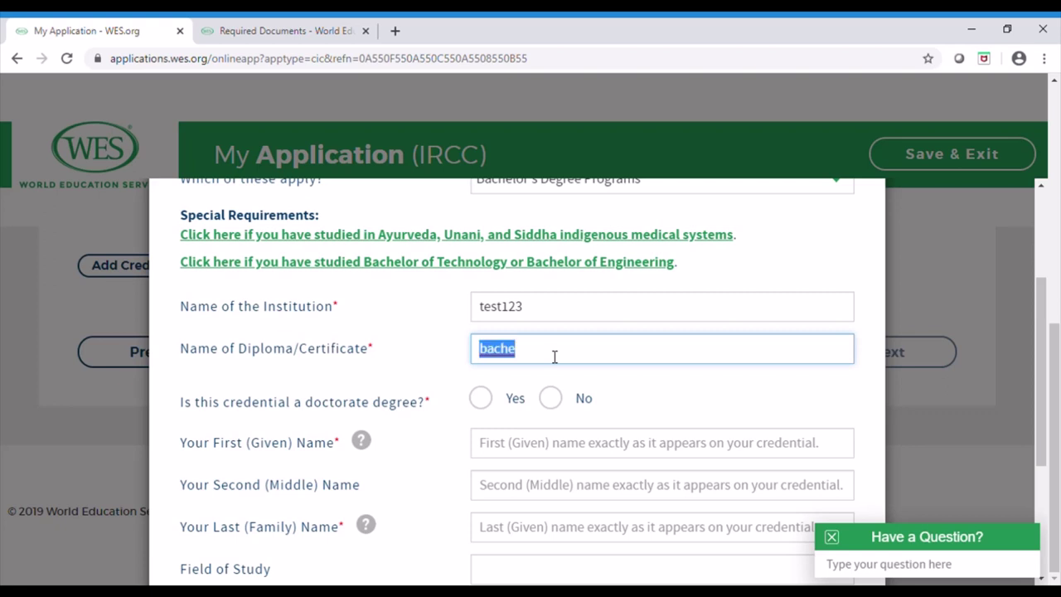
left_click(555, 357)
key("BackSpace")
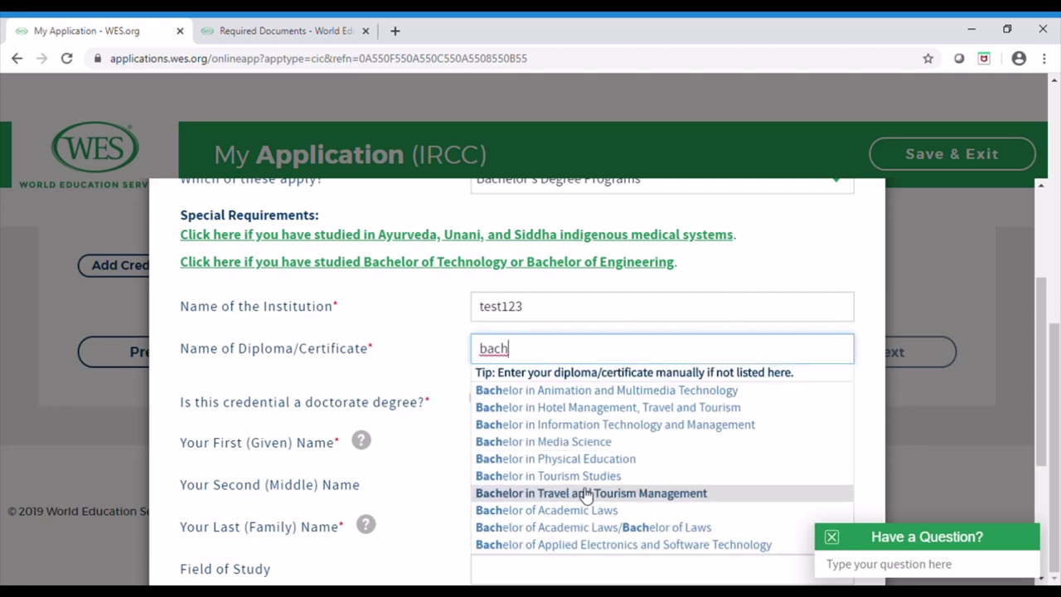
left_click(595, 545)
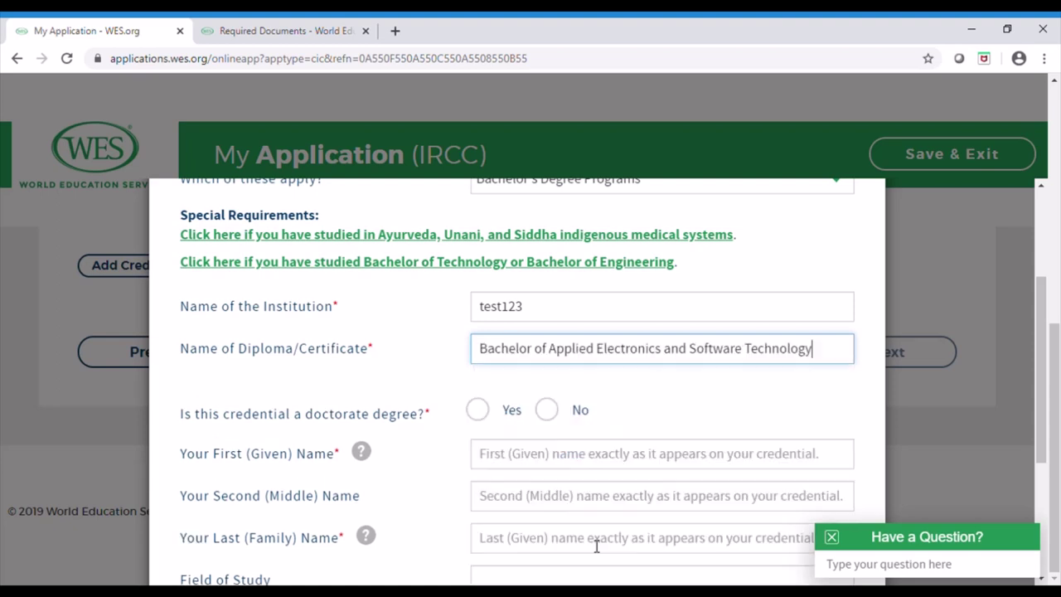
Enter the credential holder's first and last name
left_click(512, 390)
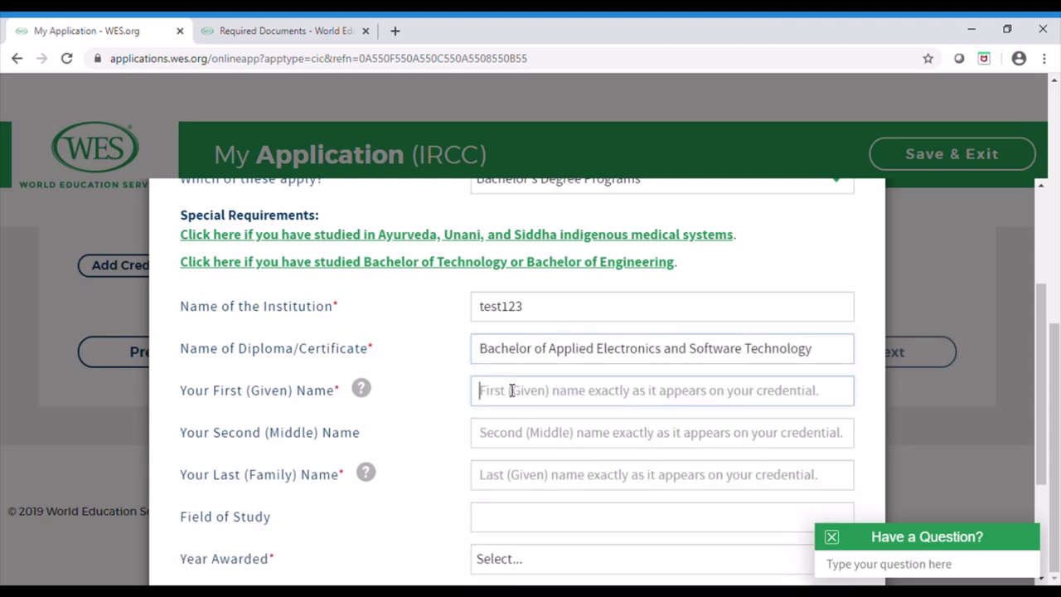
type("rajath")
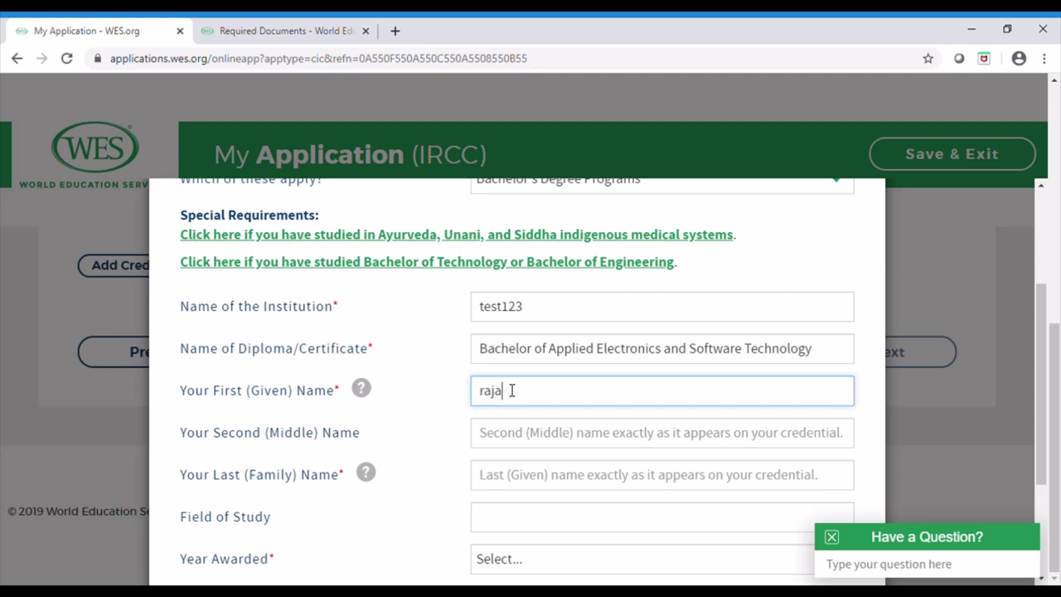
left_click(515, 482)
type("k")
left_click(602, 540)
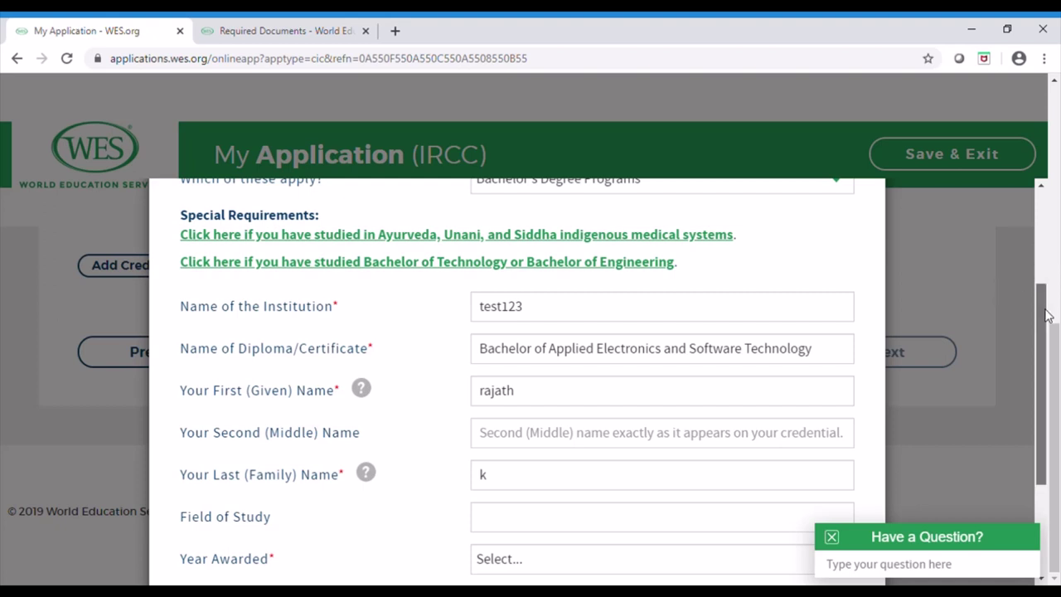
Set Year Awarded 2009, years attended 2007 to 2009, and save the credential
left_click_drag(1044, 307, 1046, 408)
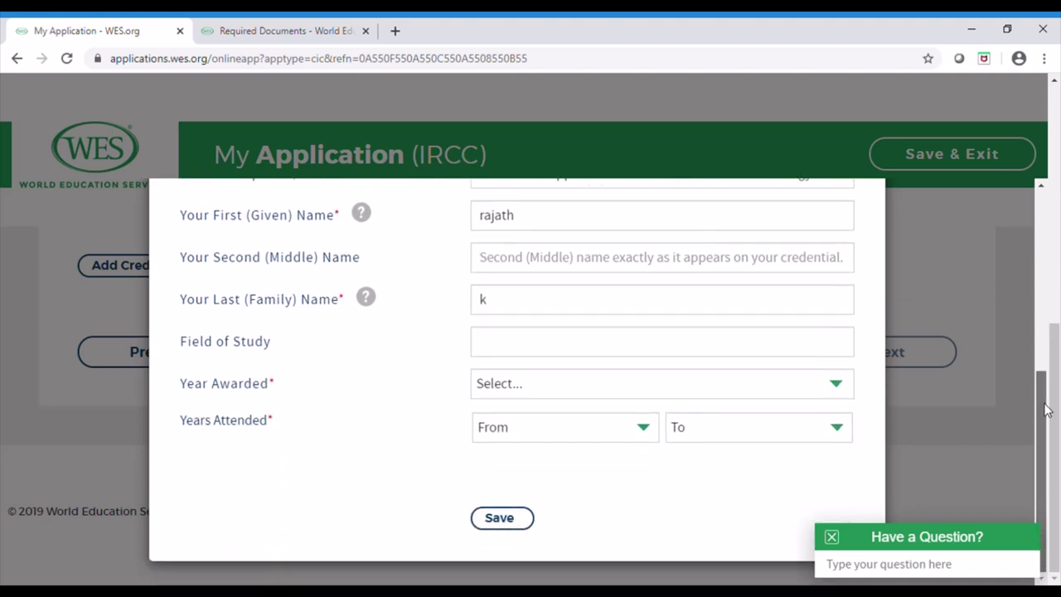
left_click(609, 381)
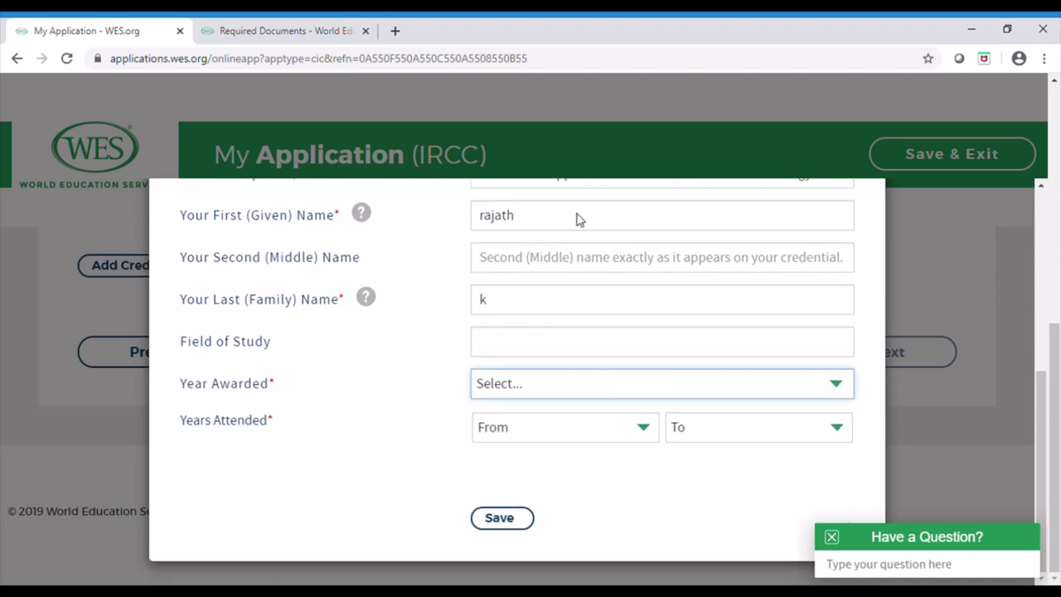
type("2009")
key("Tab")
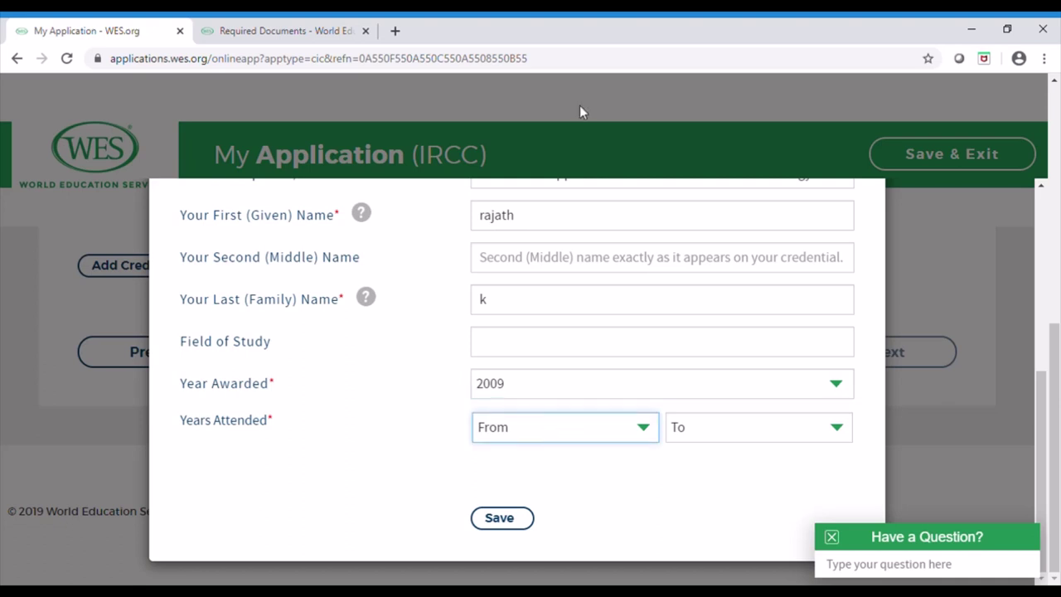
type("2007")
key("Tab")
type("2009")
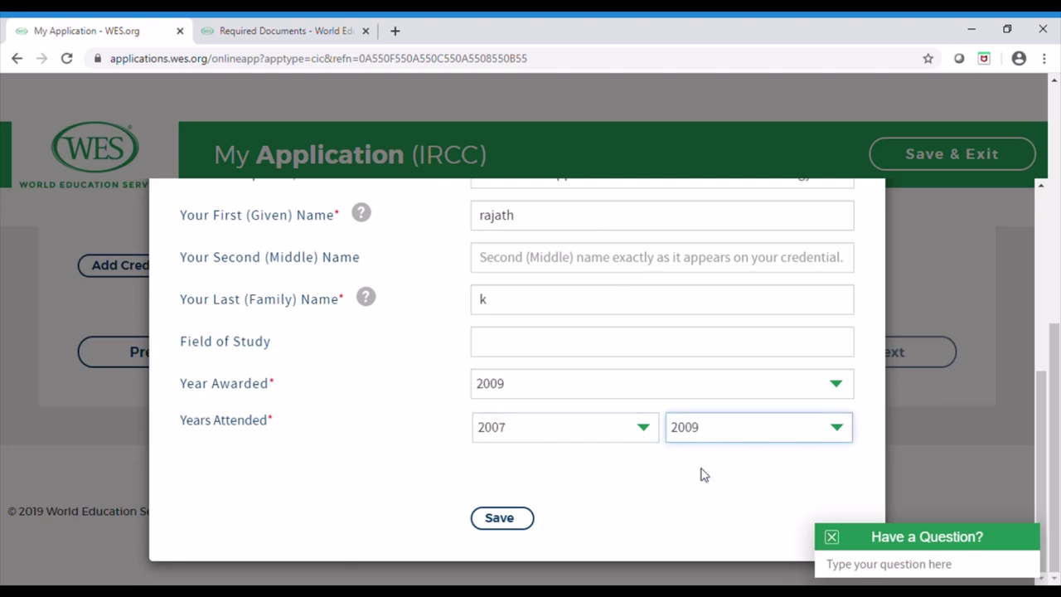
left_click(515, 521)
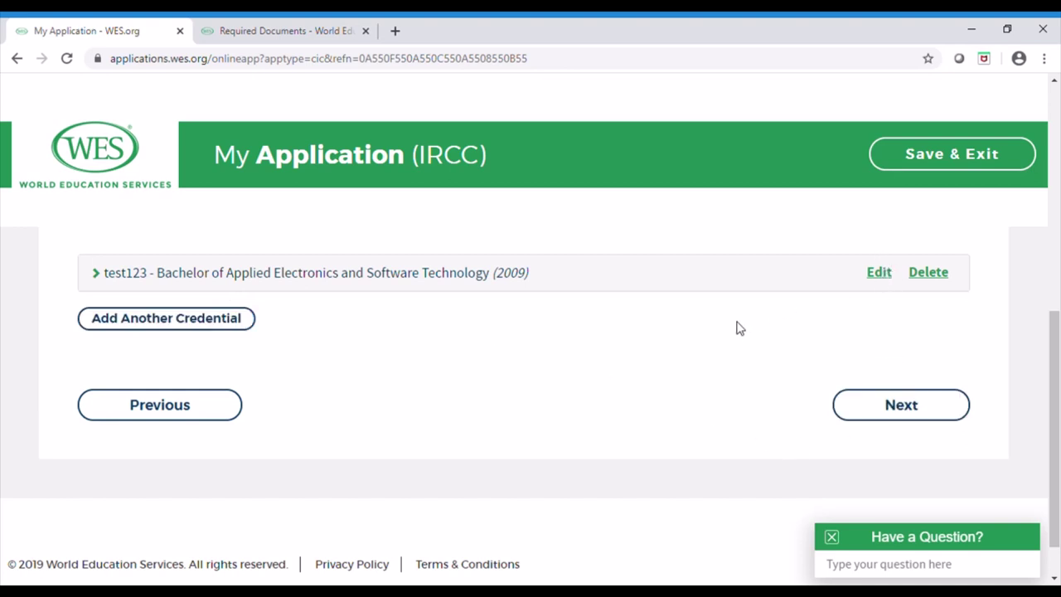
Review the delivery address and IRCC recipient on Report Recipients, then continue to Evaluation Type
left_click(904, 402)
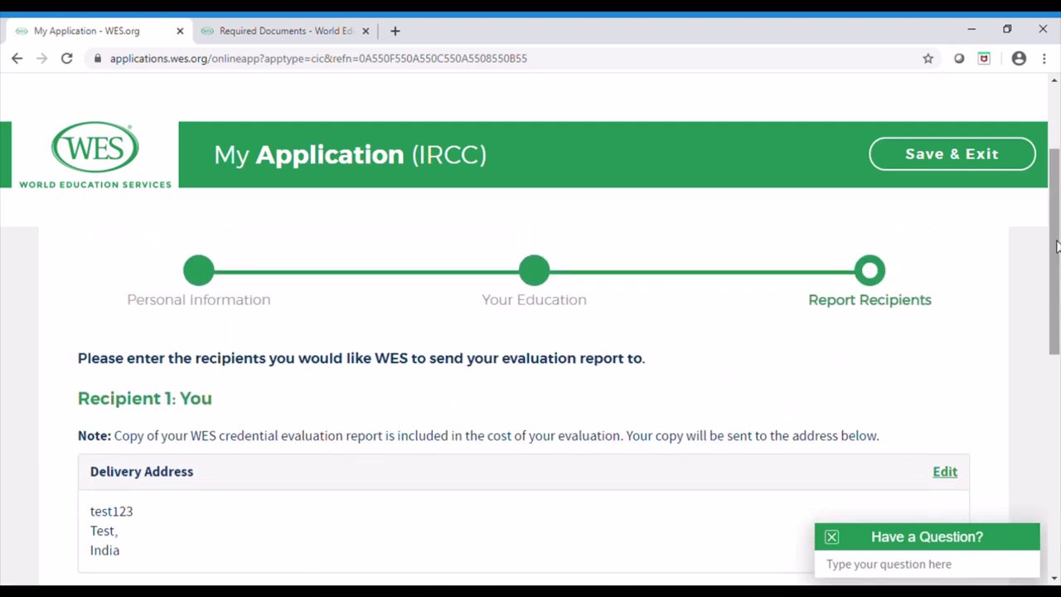
scroll(1057, 246, "down", 1)
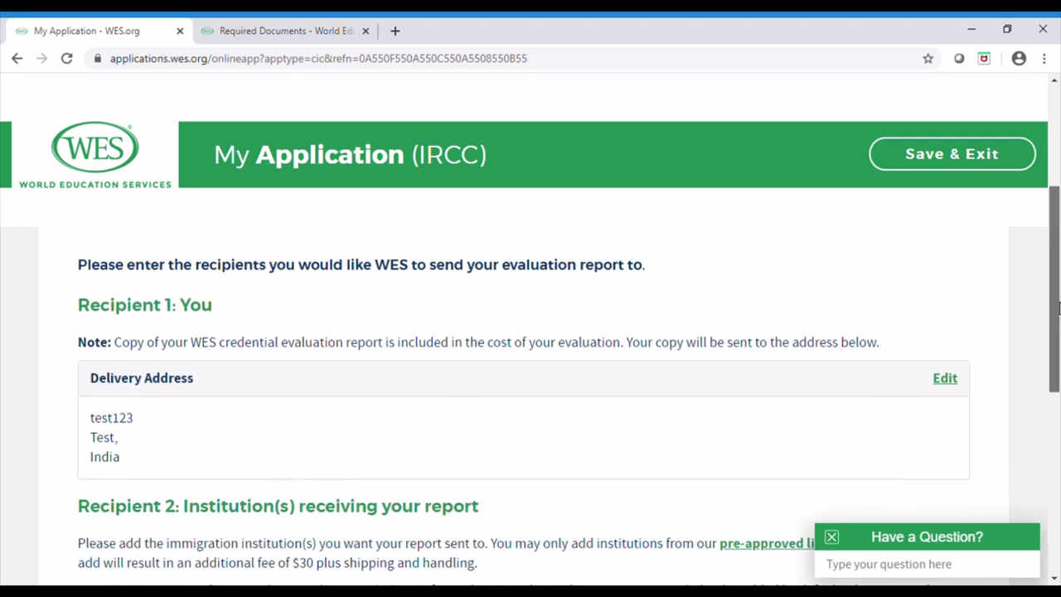
left_click_drag(1058, 307, 1058, 318)
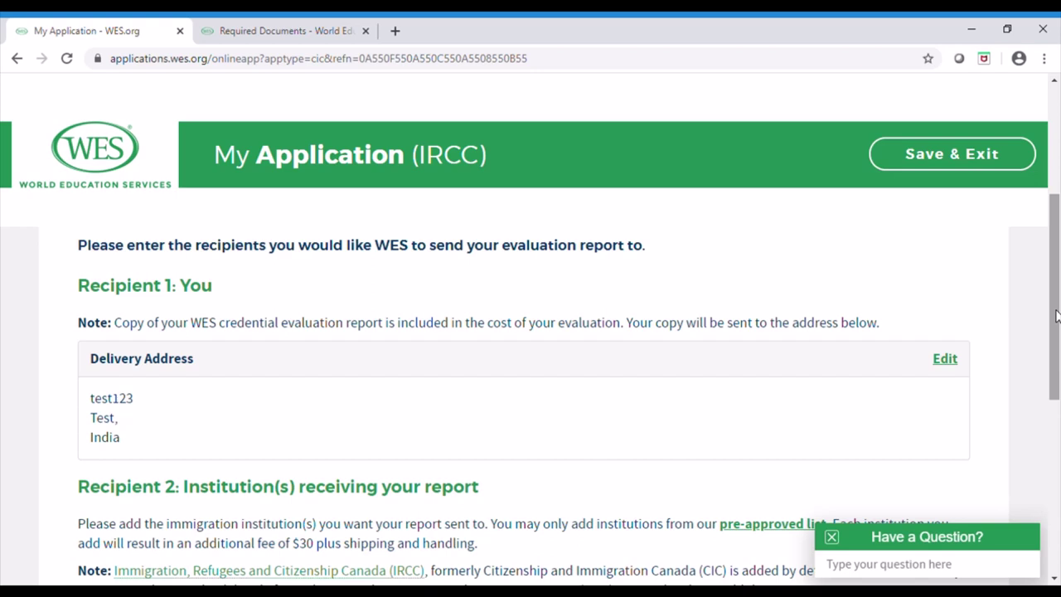
left_click_drag(1056, 315, 1056, 348)
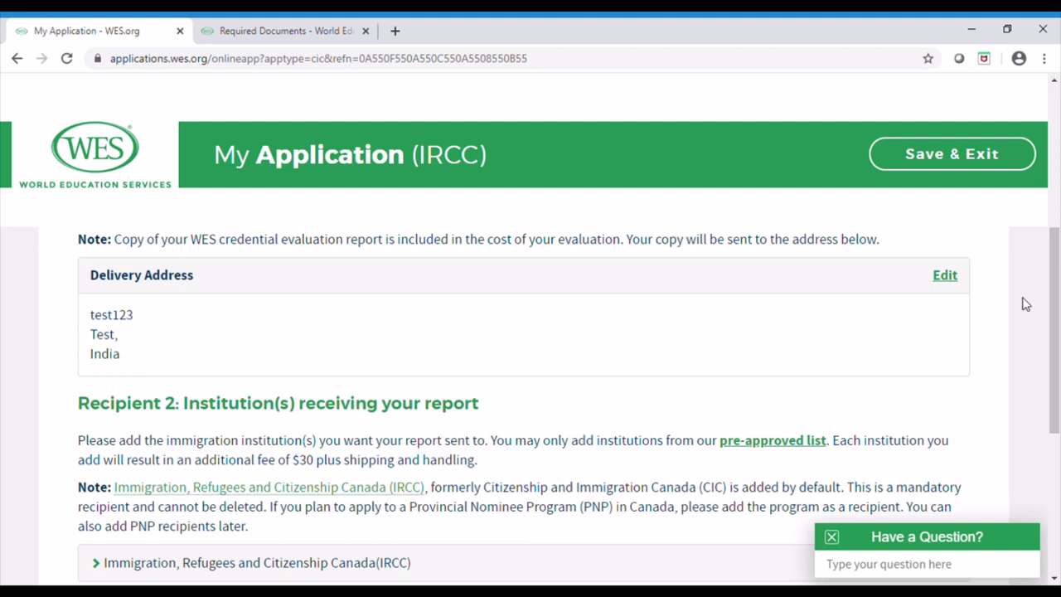
left_click_drag(1056, 330, 1056, 380)
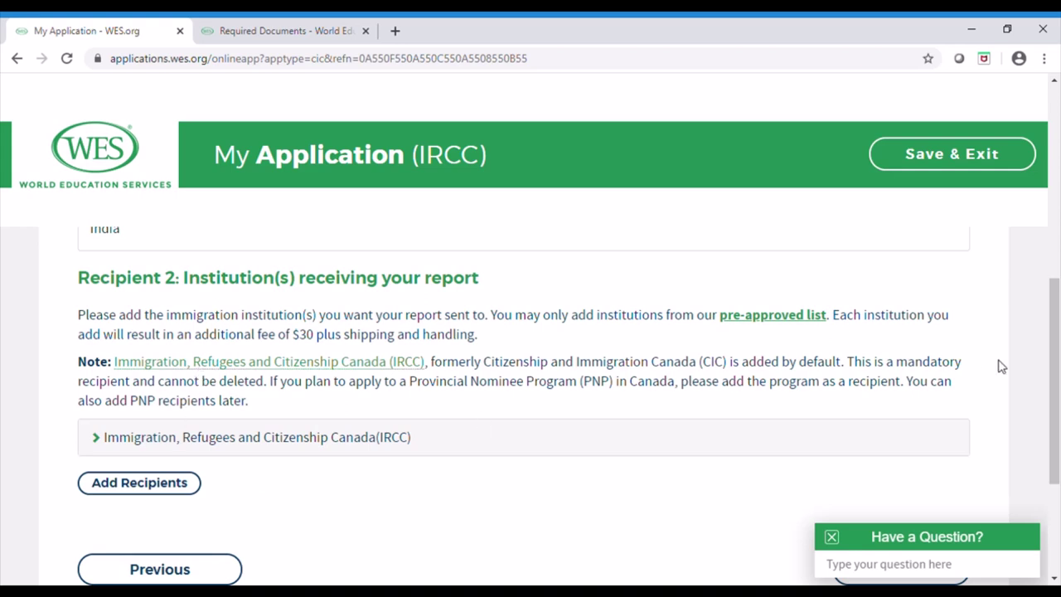
scroll(1059, 330, "down", 2)
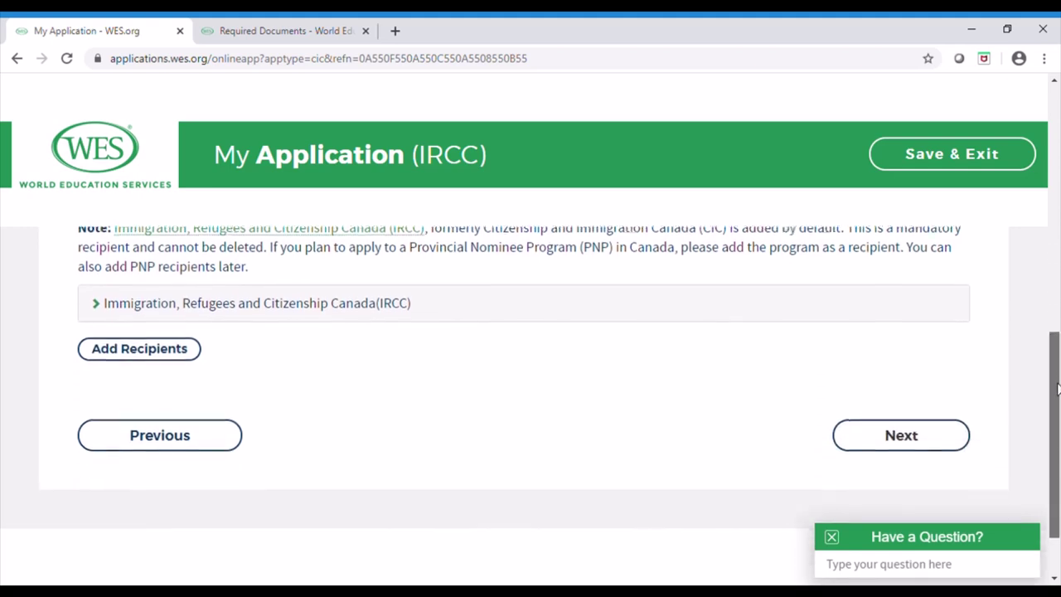
left_click(897, 429)
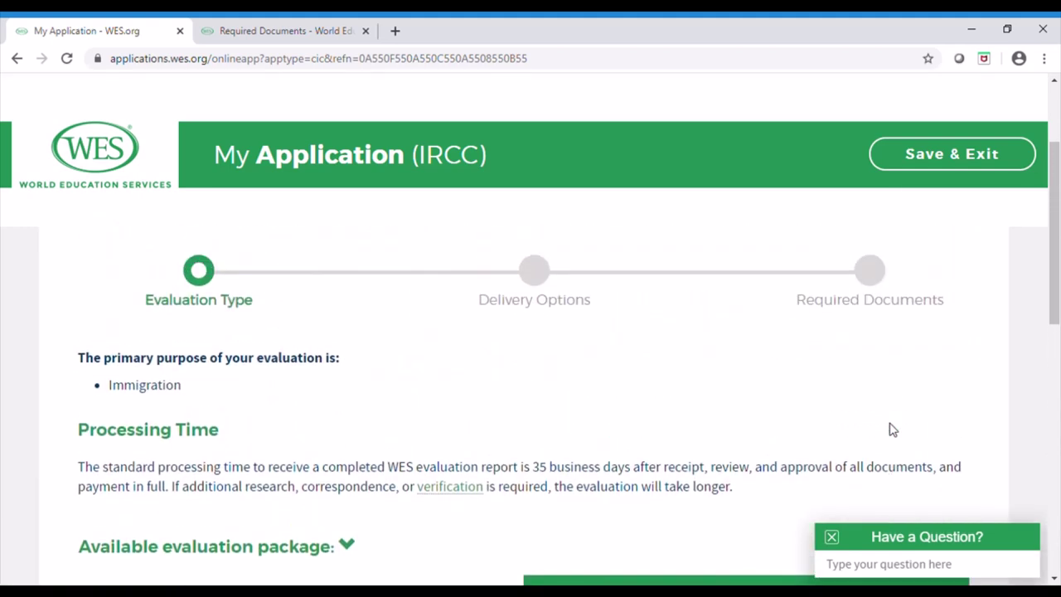
Scroll down to view the Educational Credential Assessment Package on the Evaluation Type page
left_click_drag(1056, 288, 1057, 334)
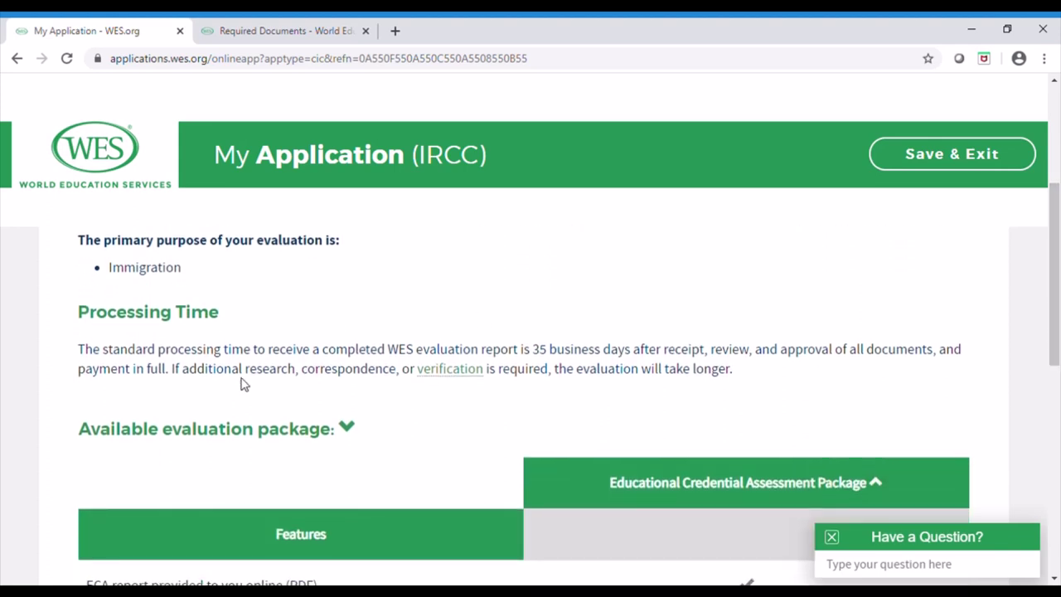